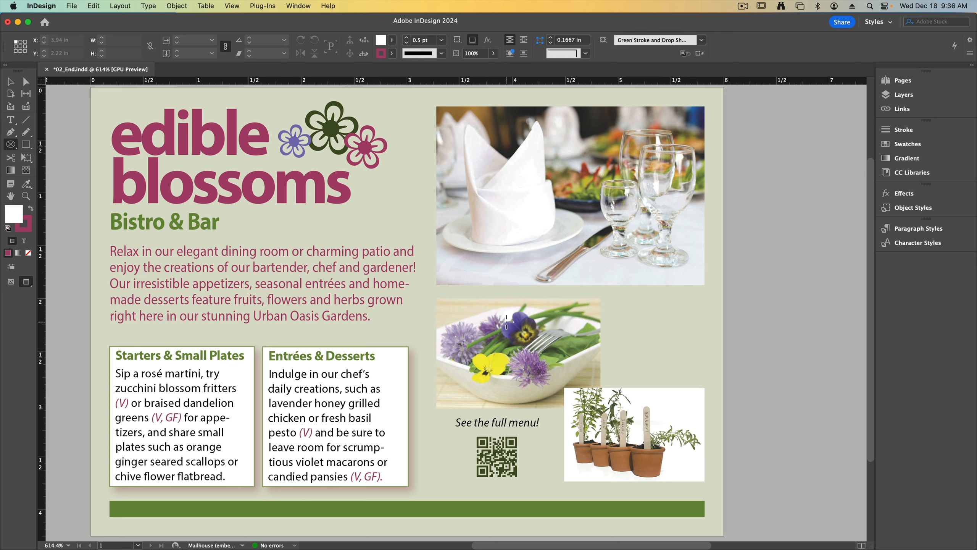
# Bring up the Finder window to examine the Lesson02 folder's files
pyautogui.hotkey('ctrl', 'Up')
pyautogui.click(258, 131)
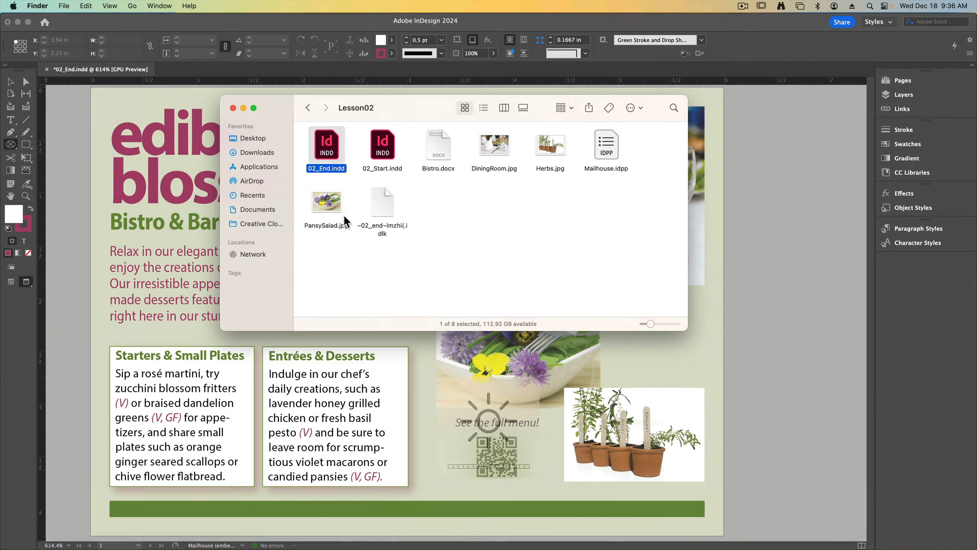
pyautogui.click(525, 258)
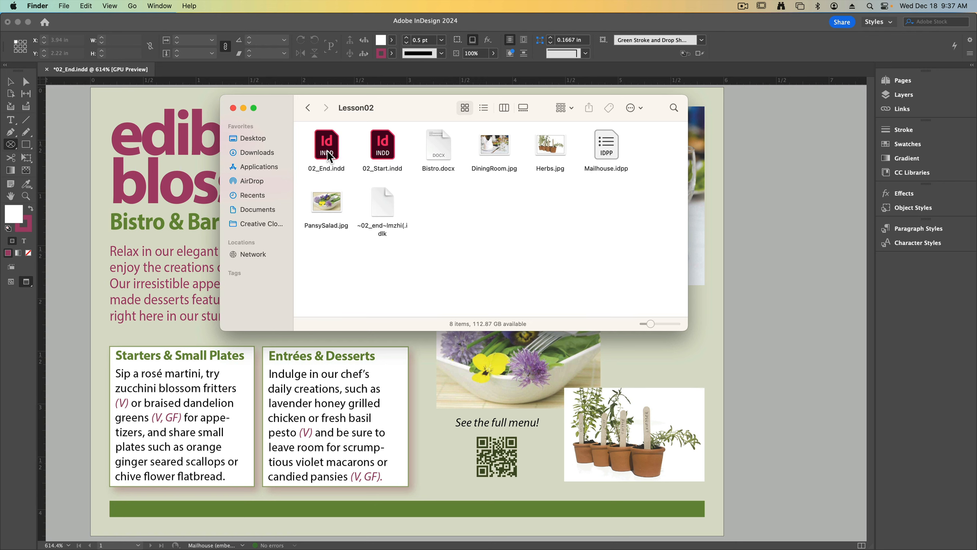
pyautogui.moveTo(400, 113)
pyautogui.mouseDown()
pyautogui.moveTo(667, 122)
pyautogui.moveTo(408, 119)
pyautogui.mouseUp()
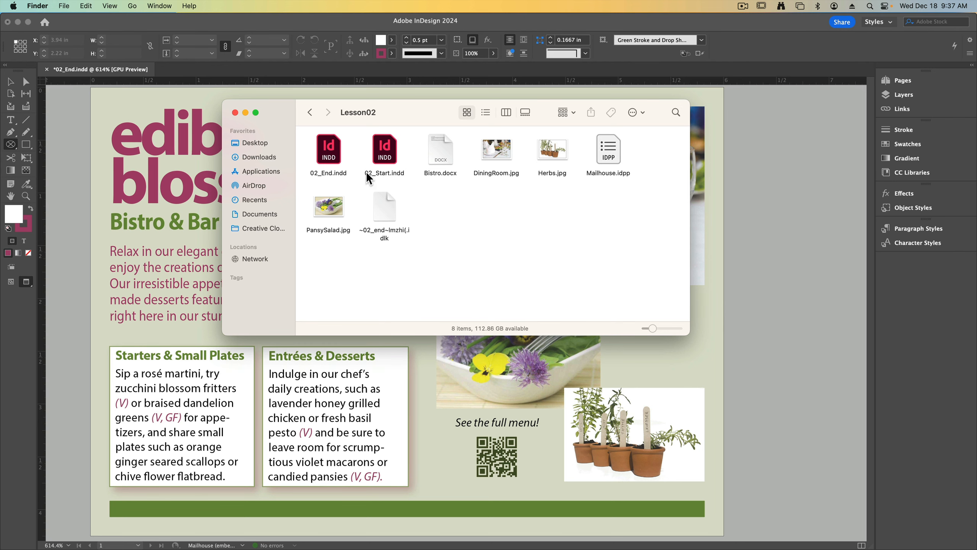
# Return to InDesign and close 02_End.indd without saving its changes
pyautogui.click(46, 70)
pyautogui.click(499, 301)
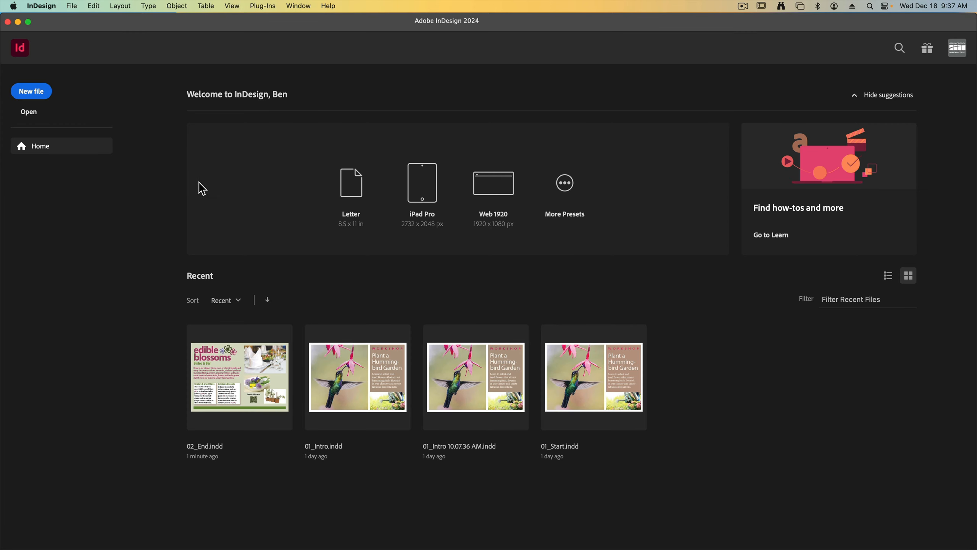
# Open 02_Start.indd from the Lesson02 folder, updating its modified links
pyautogui.click(27, 112)
pyautogui.click(494, 115)
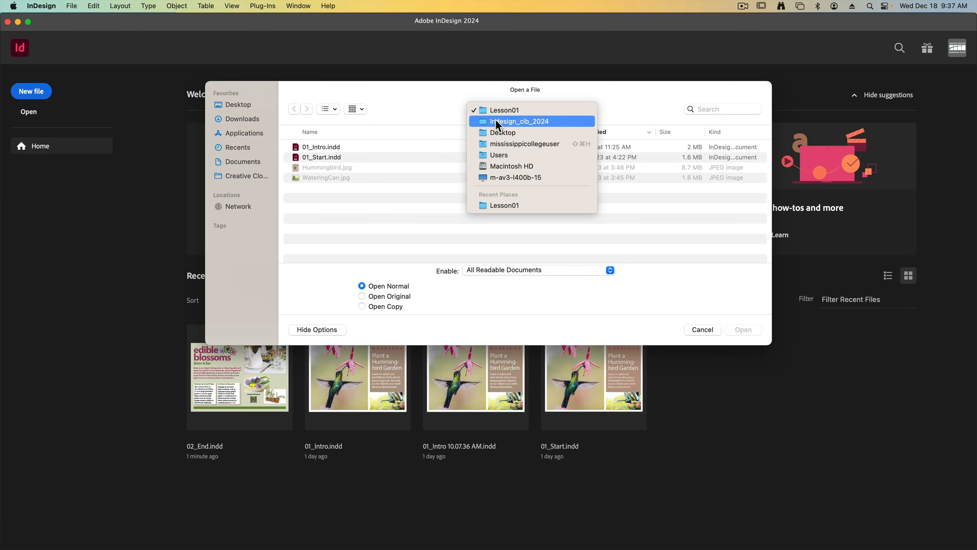
pyautogui.doubleClick(327, 147)
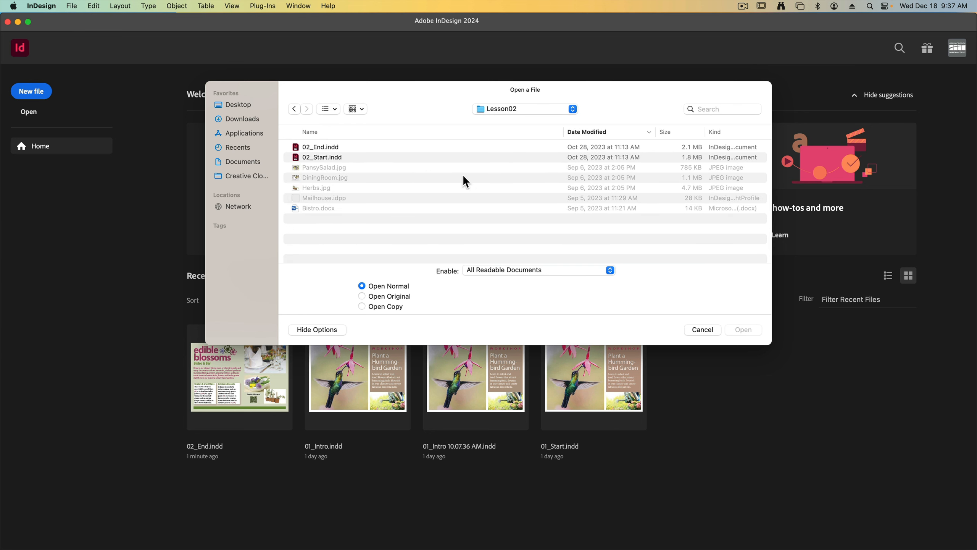
pyautogui.click(320, 158)
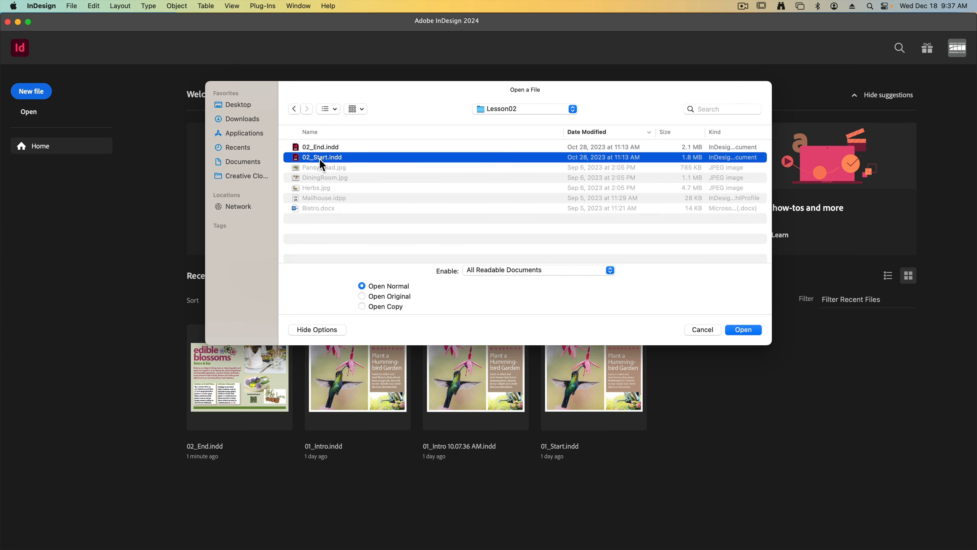
pyautogui.click(743, 330)
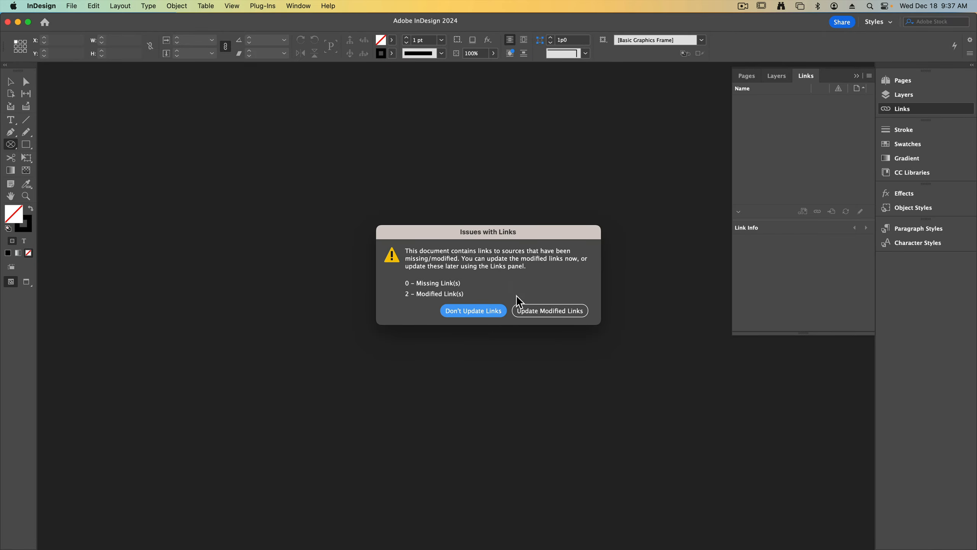
pyautogui.click(551, 313)
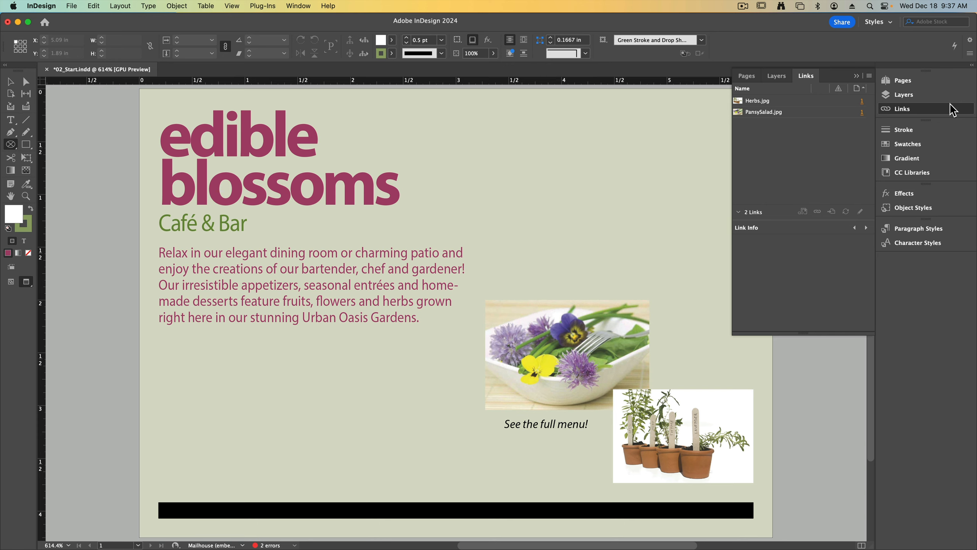
pyautogui.click(925, 114)
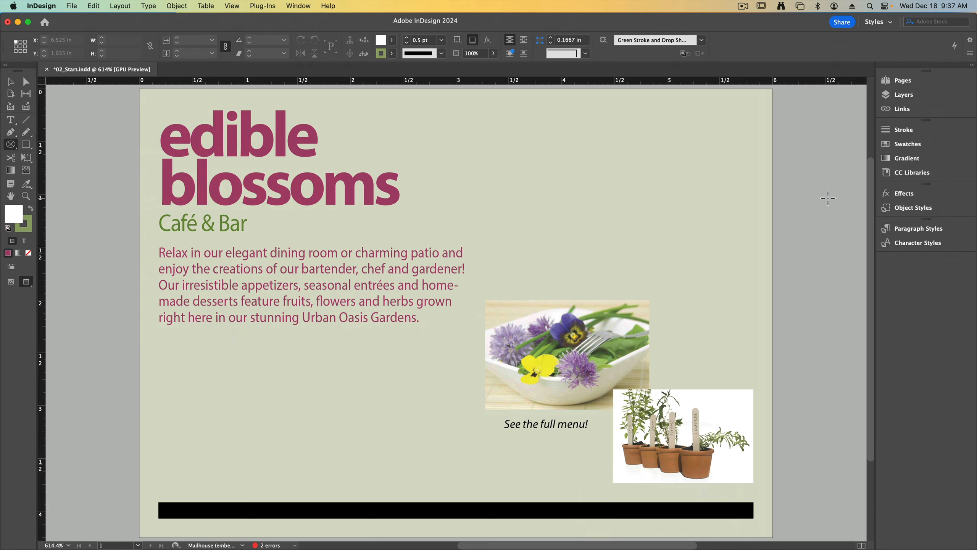
# Switch to the Essentials workspace and reset it to its default layout
pyautogui.press('v')
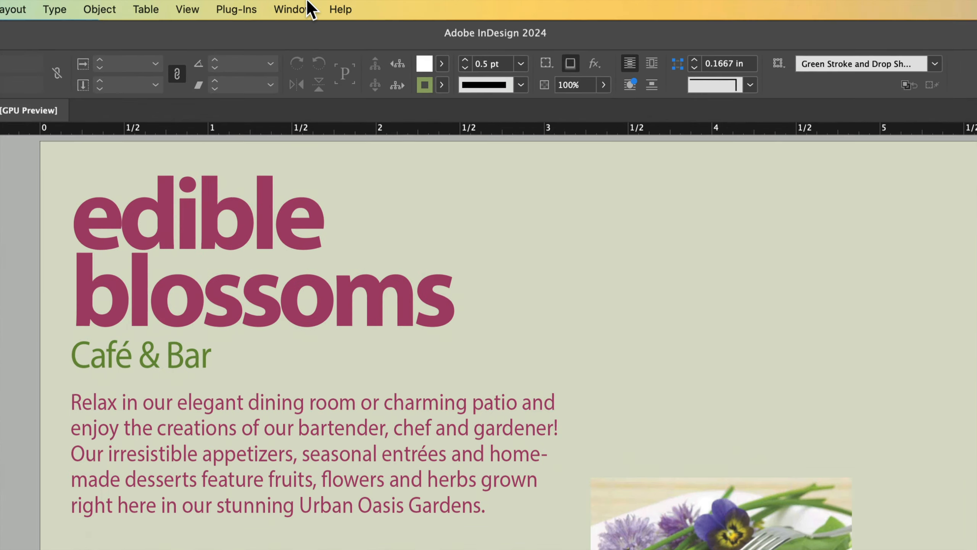
pyautogui.click(300, 6)
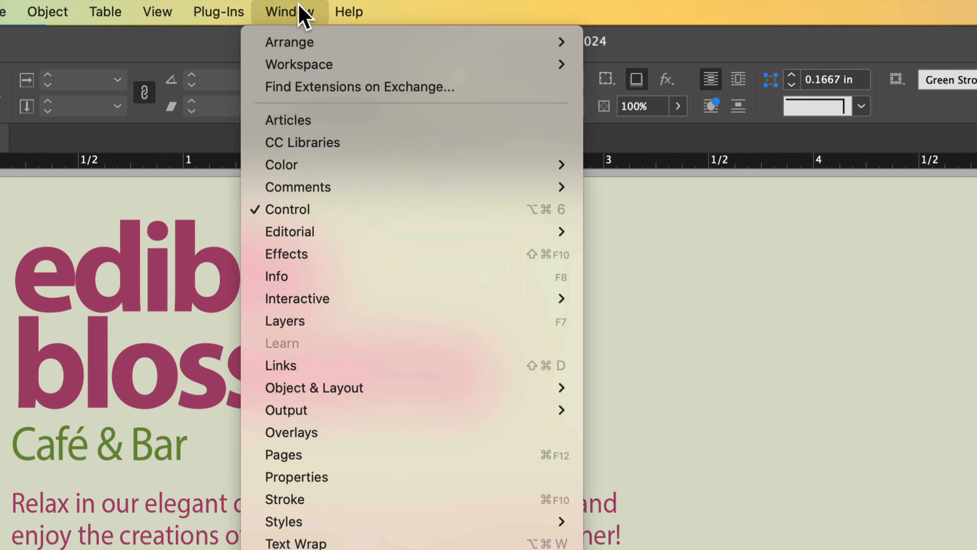
pyautogui.moveTo(287, 64)
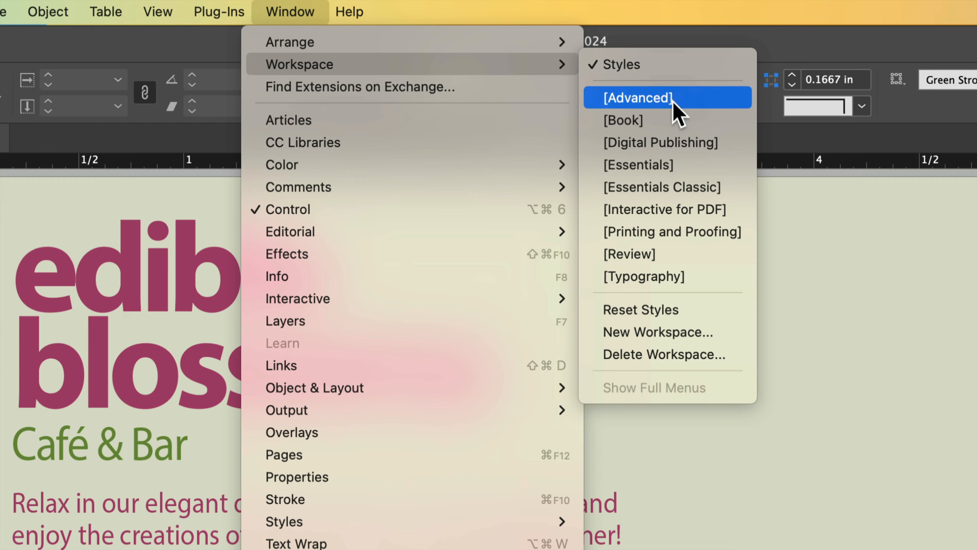
pyautogui.click(631, 165)
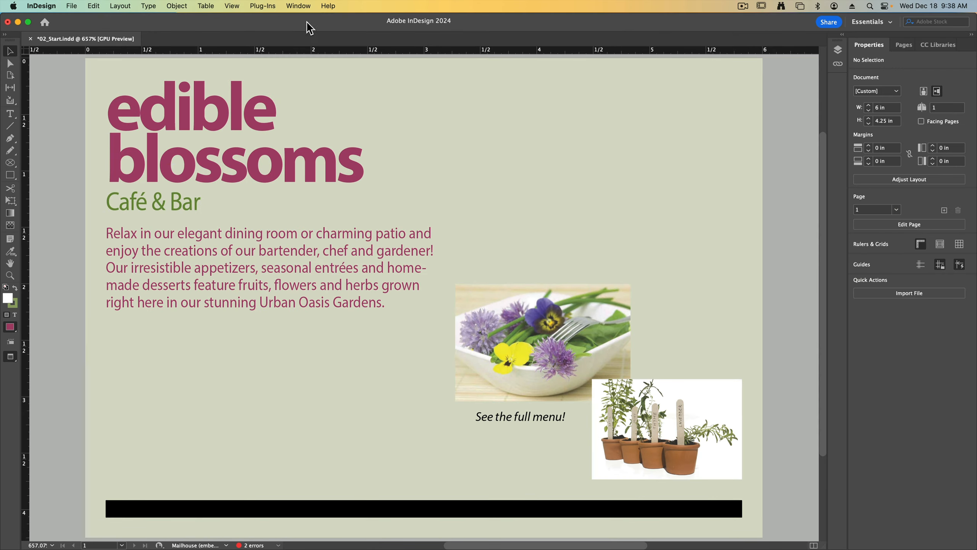
pyautogui.click(299, 6)
pyautogui.moveTo(300, 33)
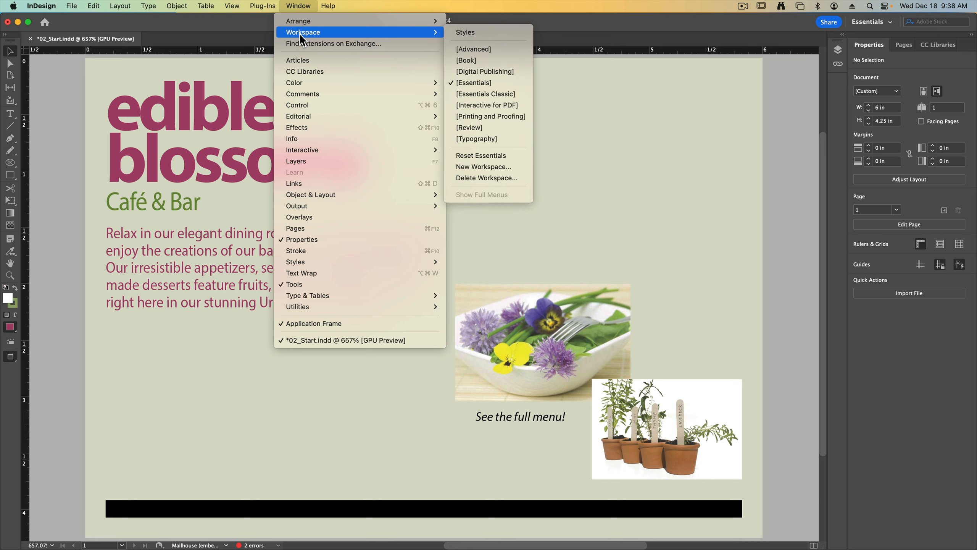
pyautogui.click(516, 155)
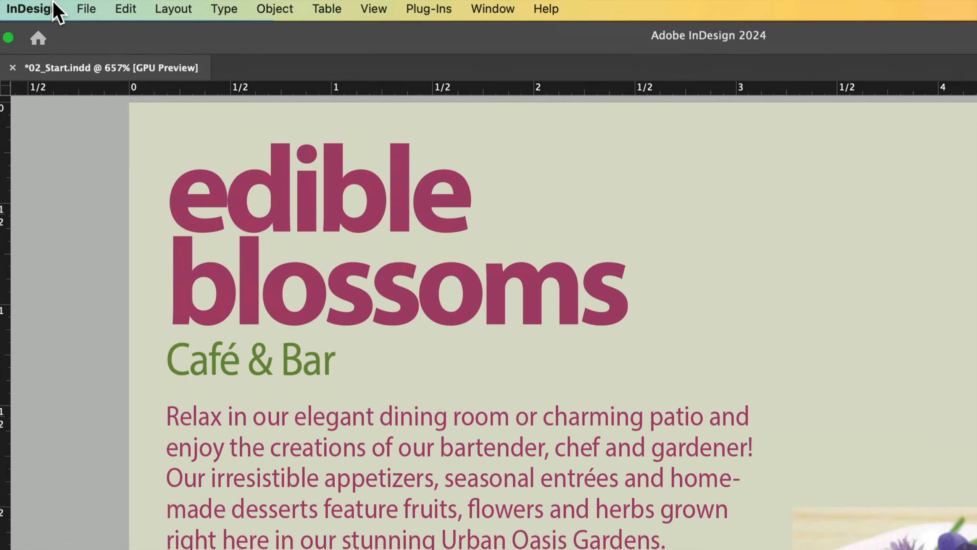
# Save the document under the new name 02_Postcard.indd in the Lesson02 folder
pyautogui.click(88, 9)
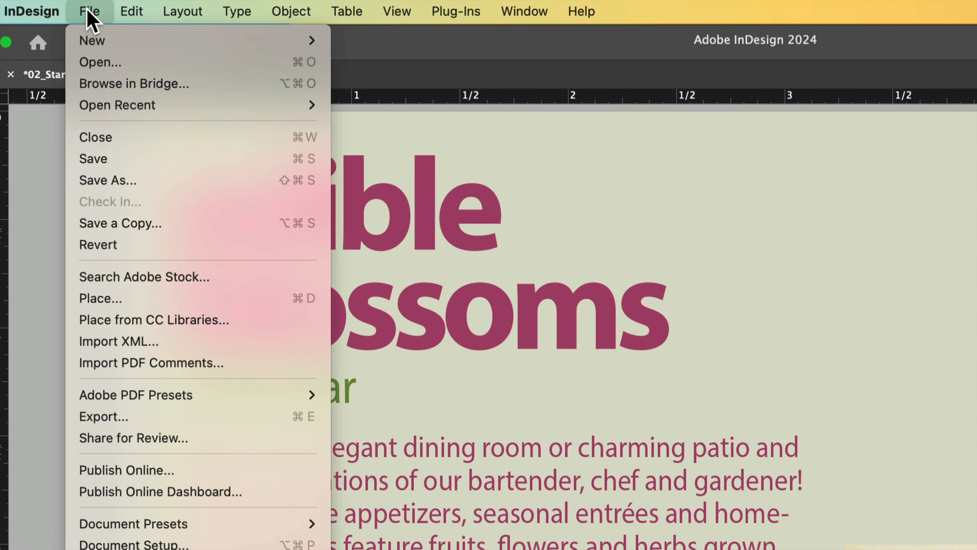
pyautogui.click(154, 178)
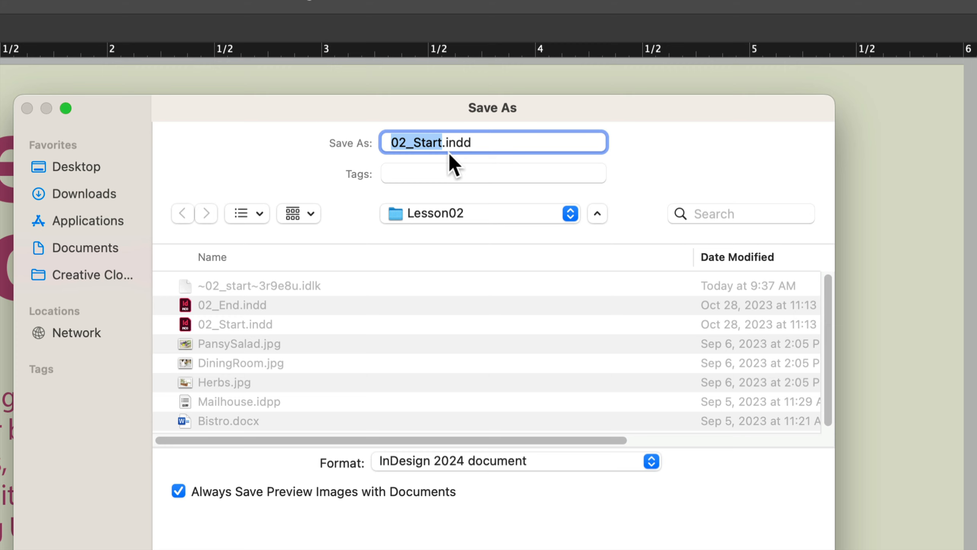
pyautogui.press('Right')
pyautogui.press('BackSpace')
pyautogui.press('BackSpace')
pyautogui.press('BackSpace')
pyautogui.press('BackSpace')
pyautogui.press('BackSpace')
pyautogui.write('Postcard')
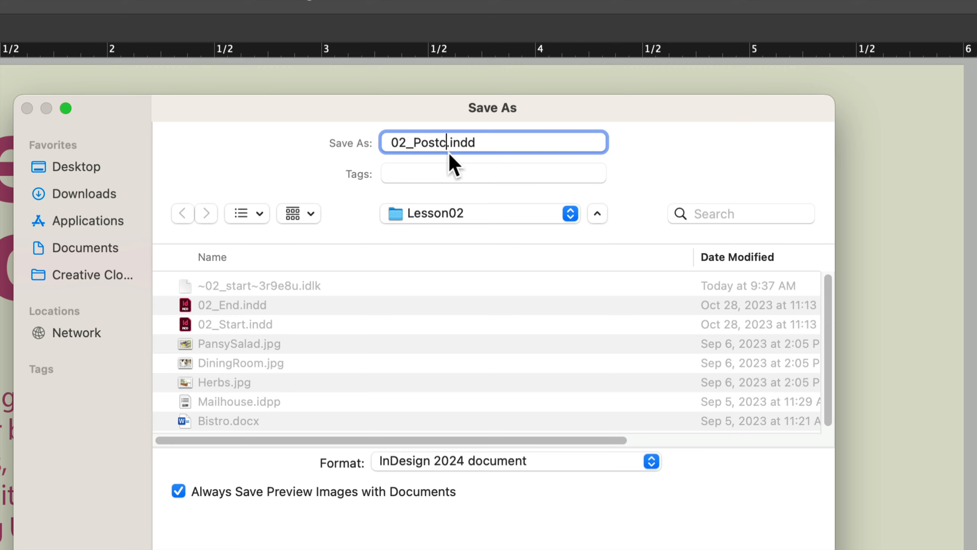
pyautogui.press('Return')
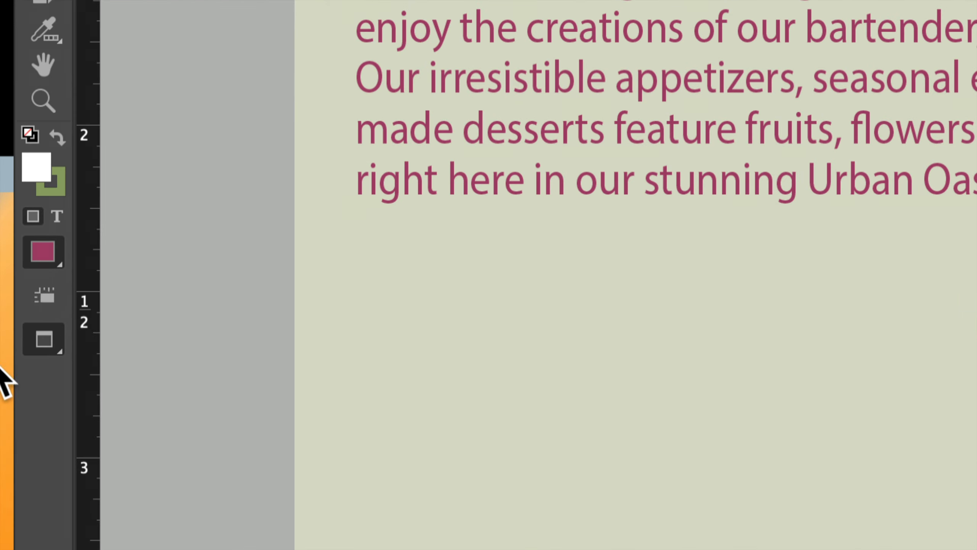
# Change the screen mode from Preview to Normal and show the layout guides
pyautogui.click(44, 341)
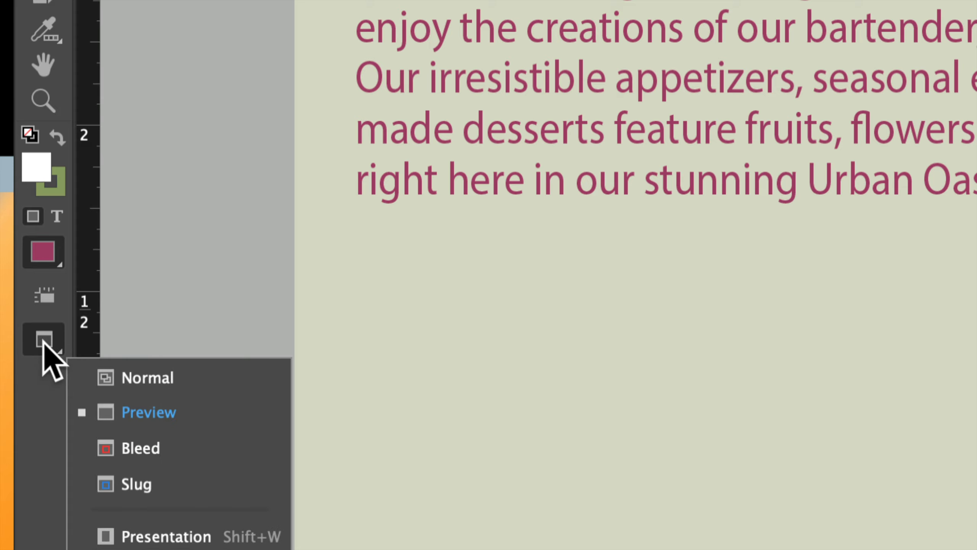
pyautogui.click(144, 381)
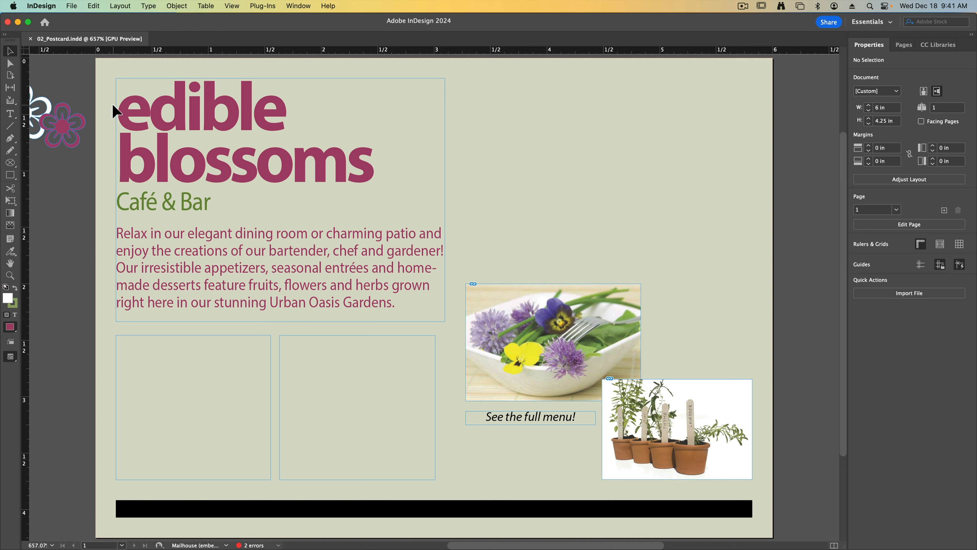
pyautogui.click(231, 5)
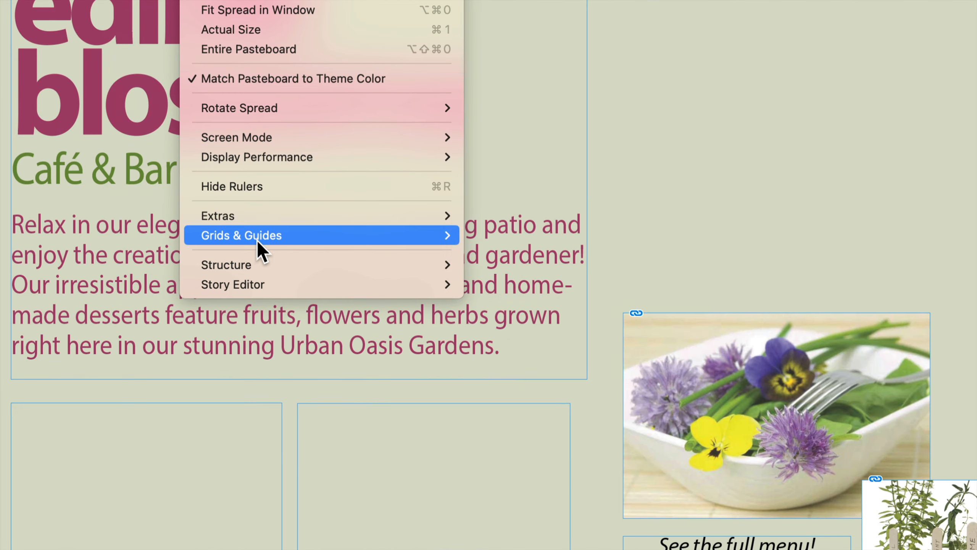
pyautogui.moveTo(258, 240)
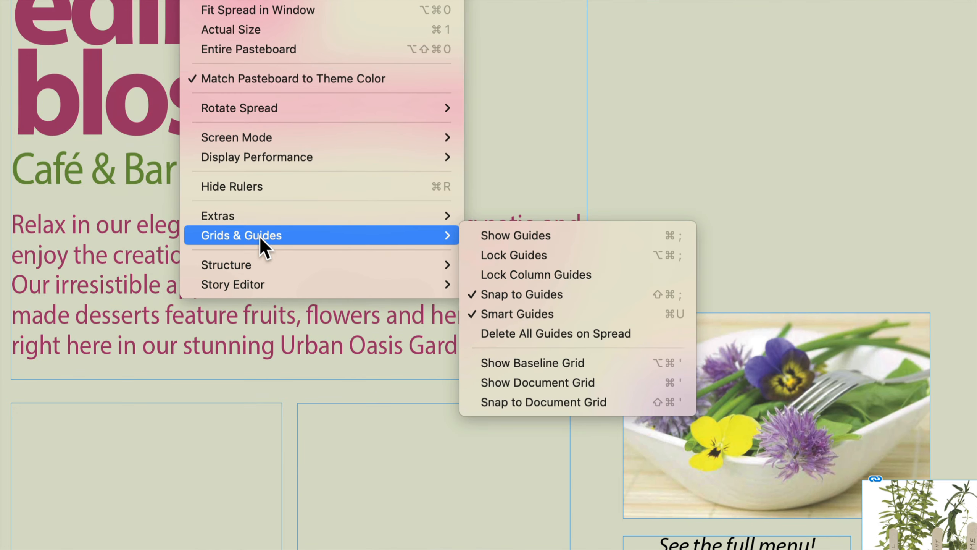
pyautogui.click(525, 237)
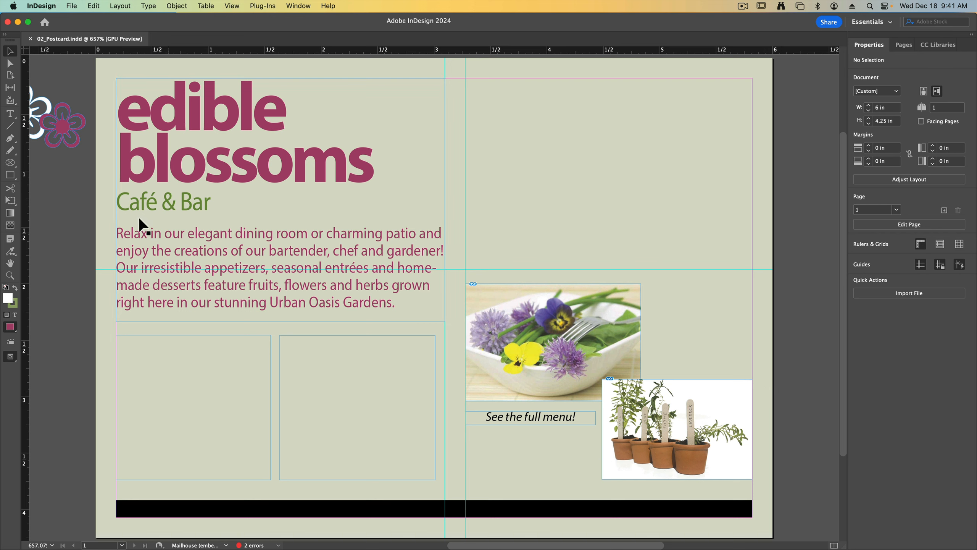
# Show the hidden characters in the document's text
pyautogui.click(154, 5)
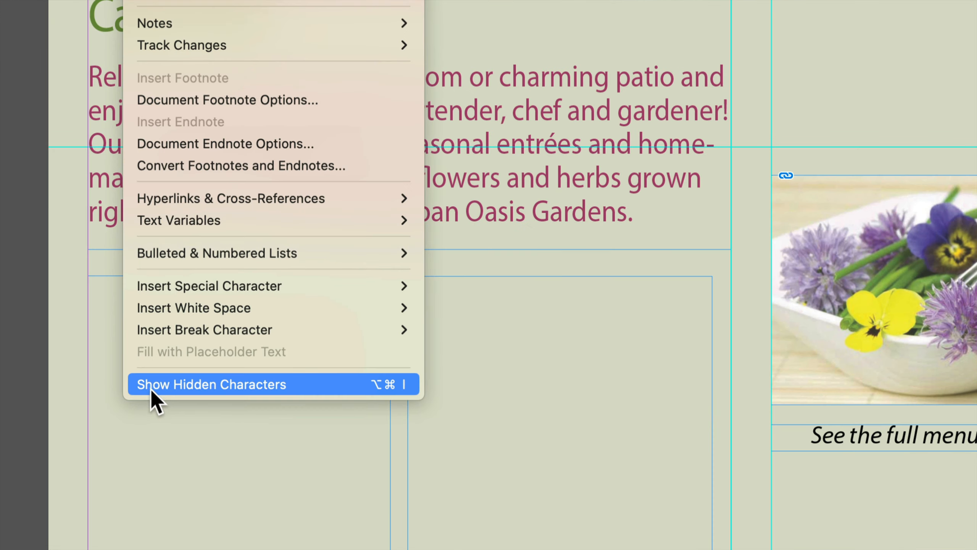
pyautogui.click(163, 384)
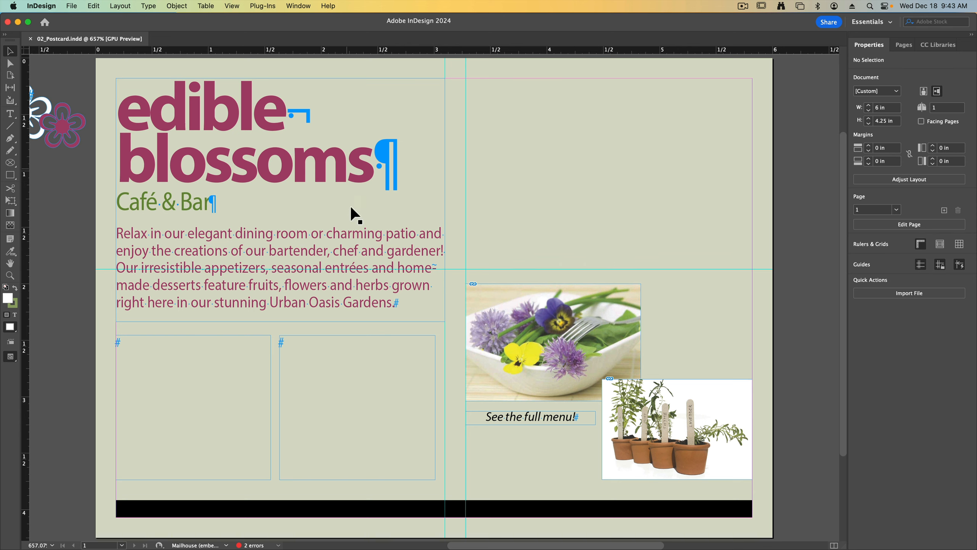
# Replace the word "Café" with "Bistro" in the tagline below the edible blossoms heading
pyautogui.click(216, 190)
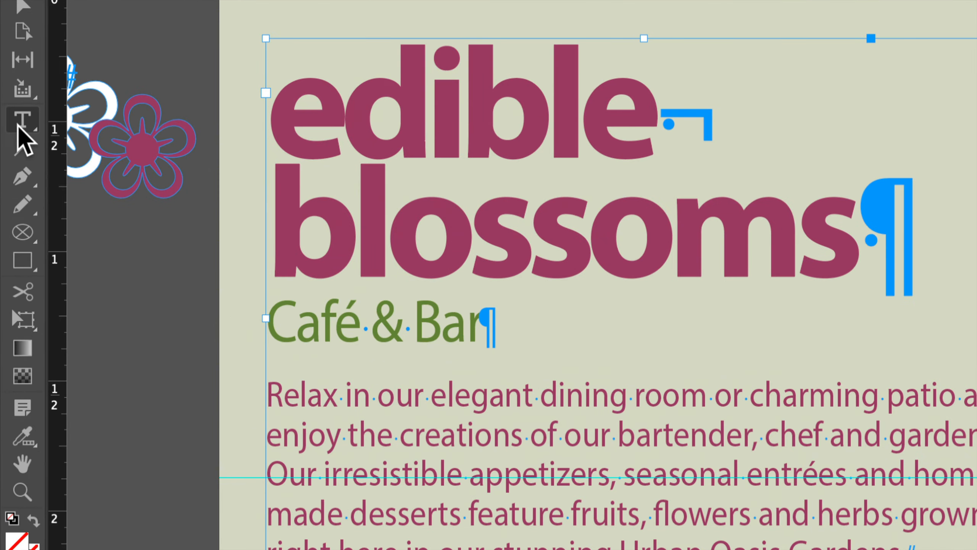
pyautogui.click(18, 125)
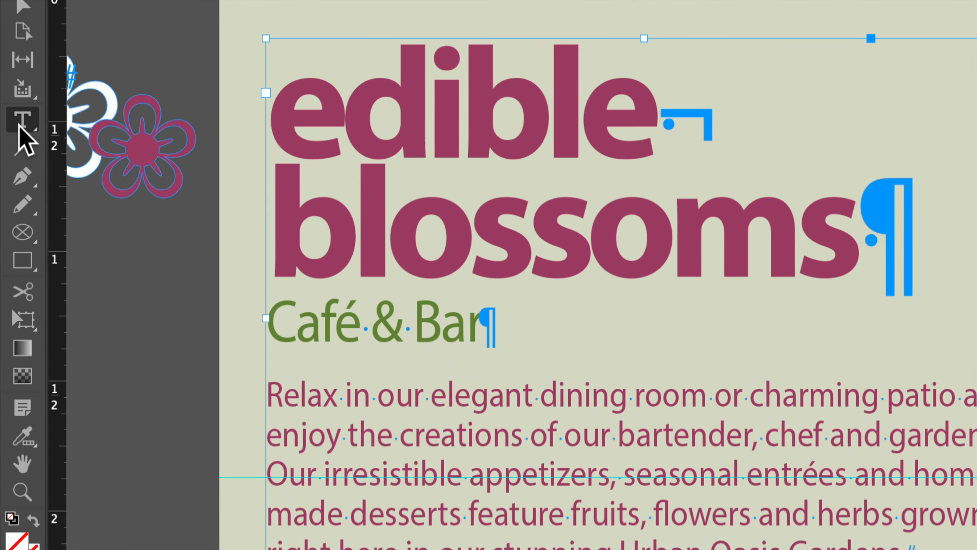
pyautogui.click(360, 328)
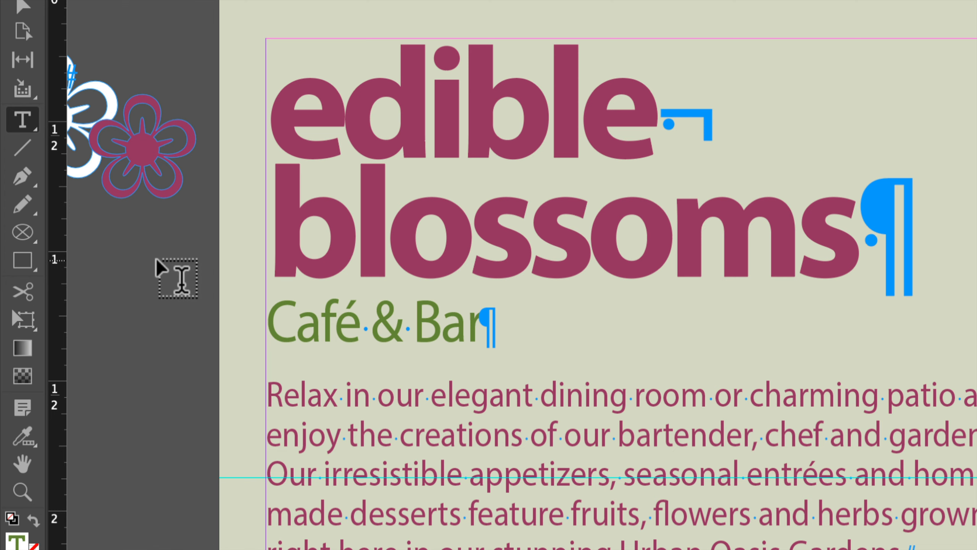
pyautogui.press('BackSpace')
pyautogui.press('BackSpace')
pyautogui.press('BackSpace')
pyautogui.press('BackSpace')
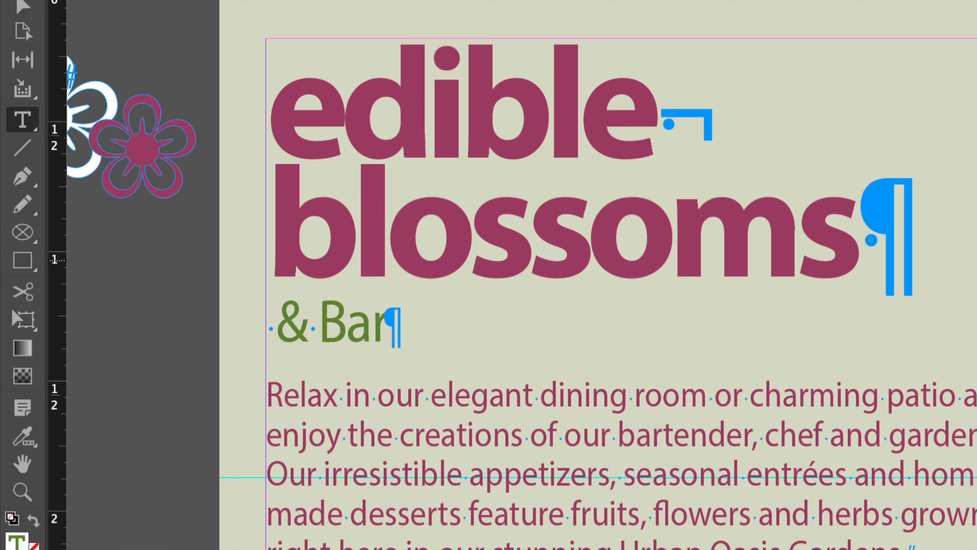
pyautogui.write('Bistro')
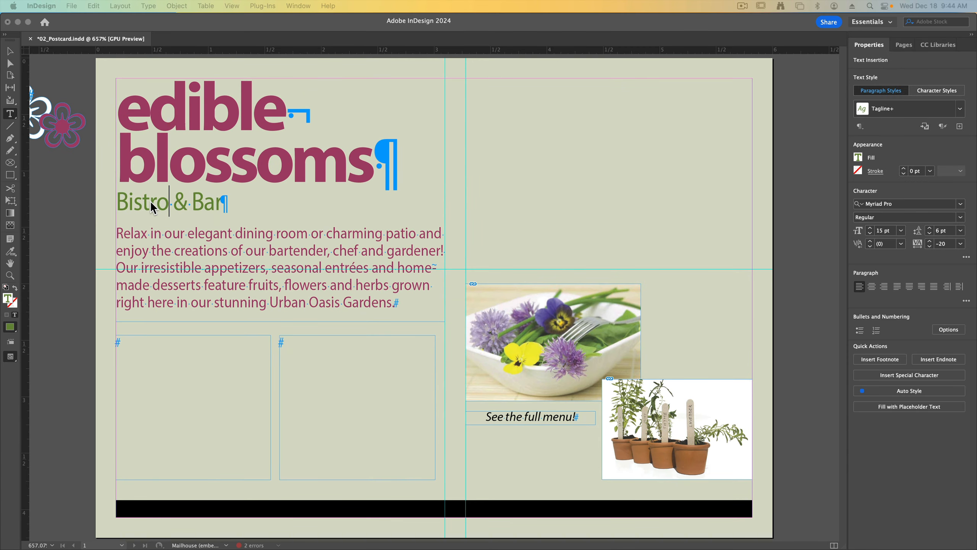
# Set the font style of the whole "Bistro & Bar" tagline to Bold and deselect the text
pyautogui.click(150, 203)
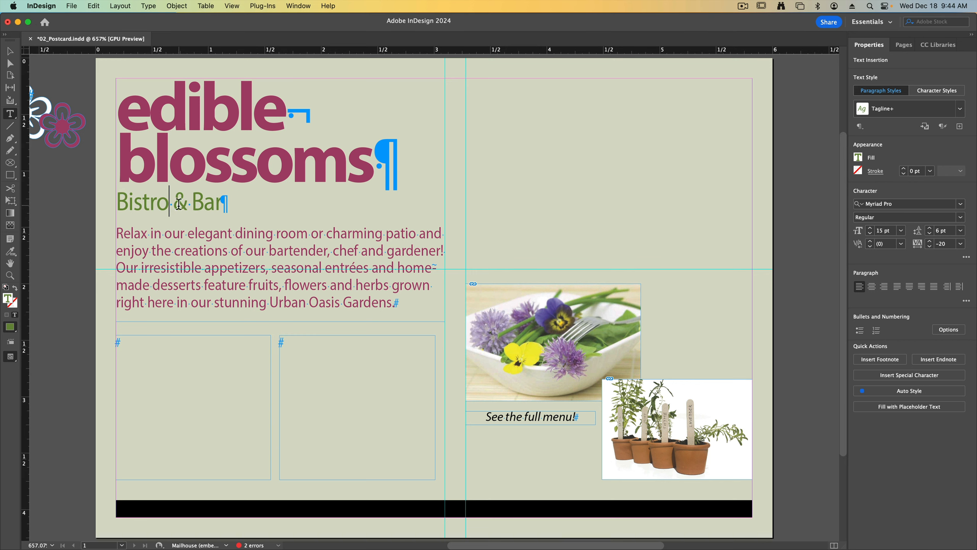
pyautogui.tripleClick(143, 204)
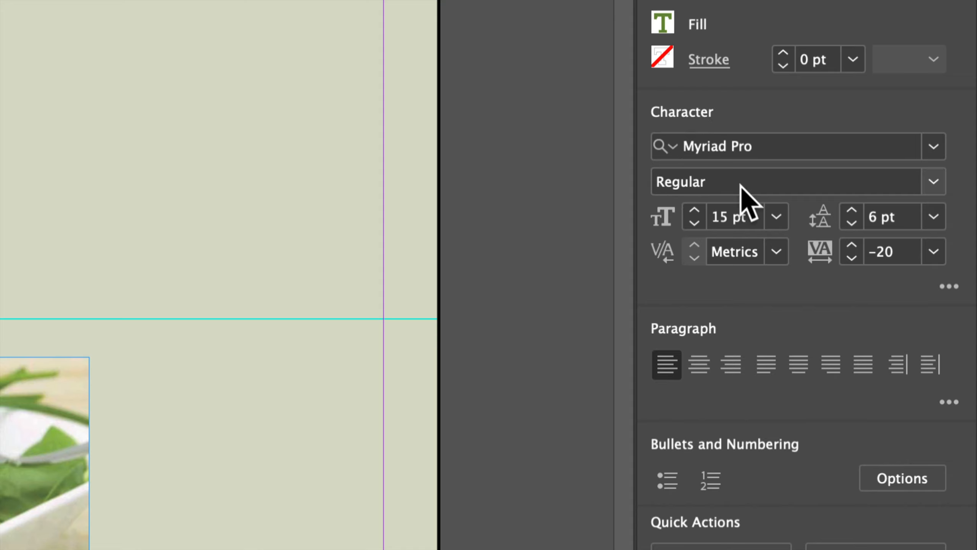
pyautogui.click(940, 183)
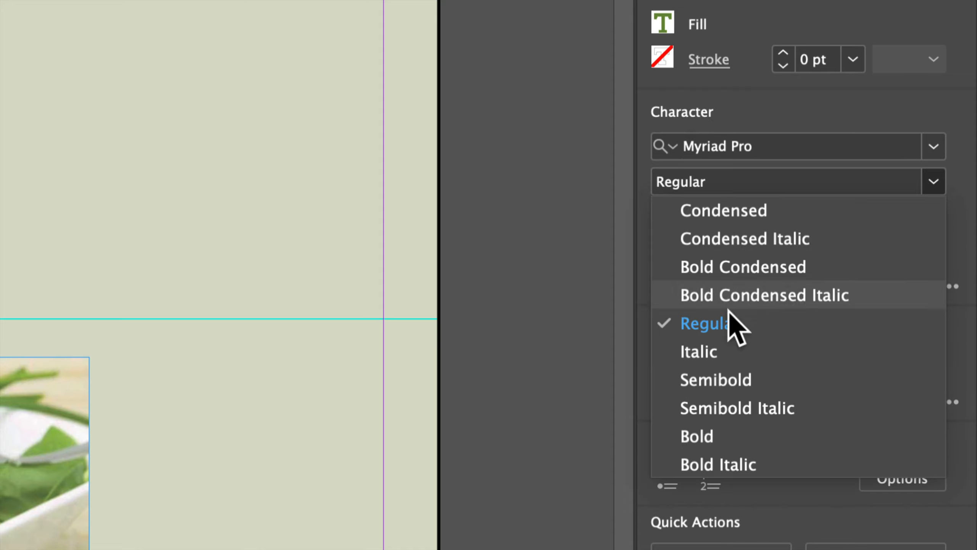
pyautogui.click(792, 426)
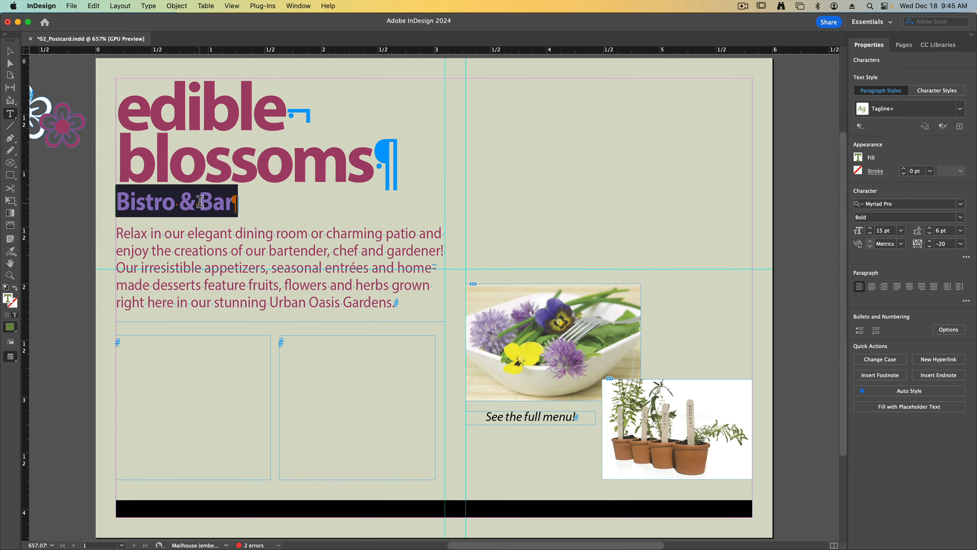
pyautogui.click(257, 283)
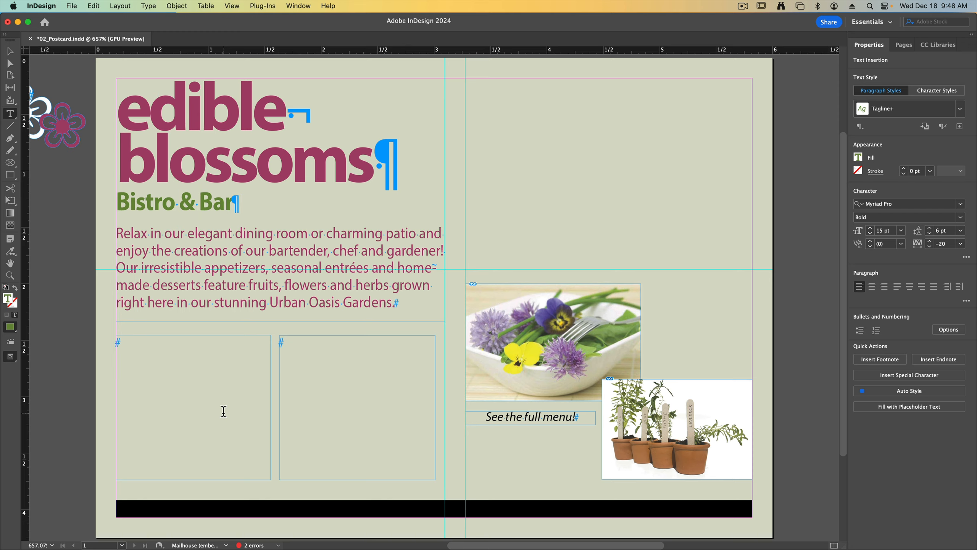
# Switch to Finder, locate Bistro.docx in the Lesson02 folder and return to the InDesign document
pyautogui.hotkey('ctrl', 'Up')
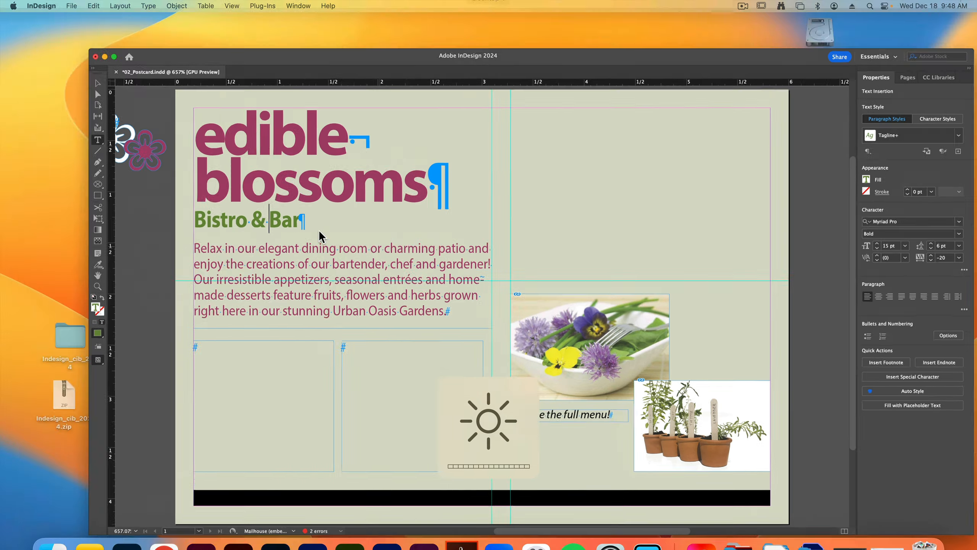
pyautogui.click(252, 121)
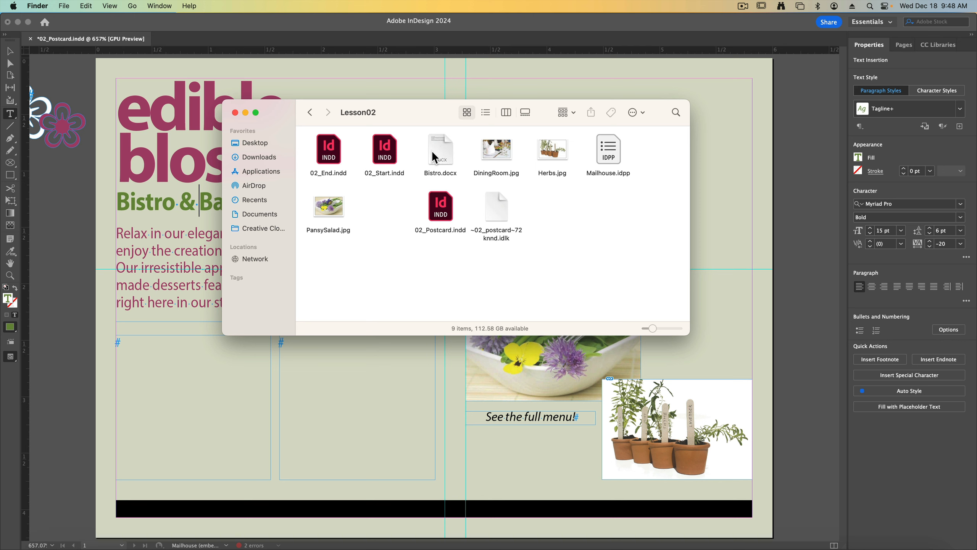
pyautogui.click(448, 165)
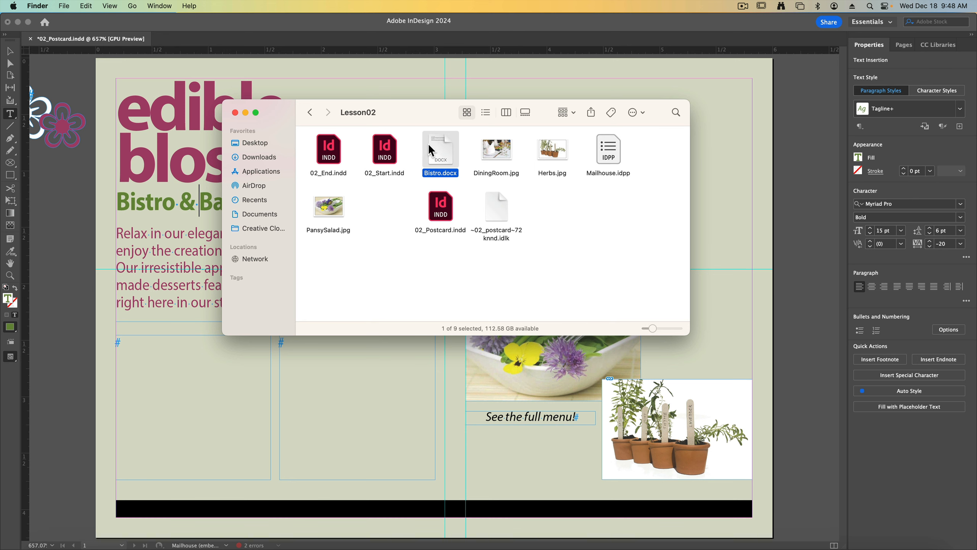
pyautogui.click(96, 370)
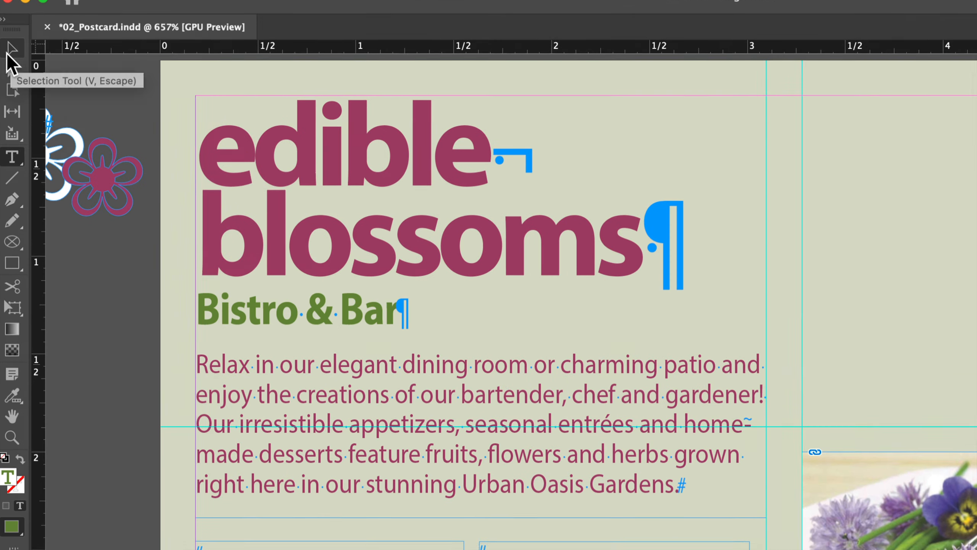
# With nothing selected, place Bistro.docx from the Lesson02 folder into the first empty text frame below the introduction paragraph
pyautogui.click(9, 51)
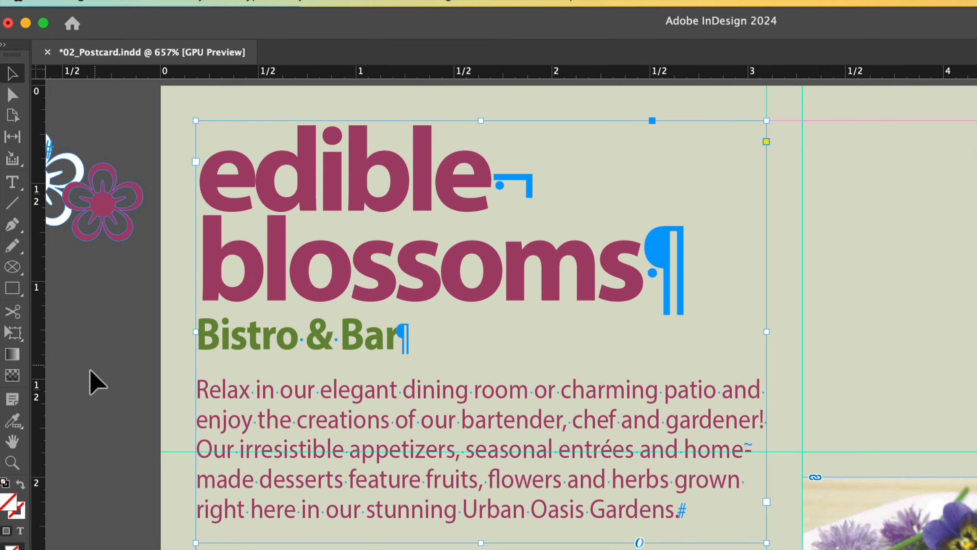
pyautogui.click(92, 371)
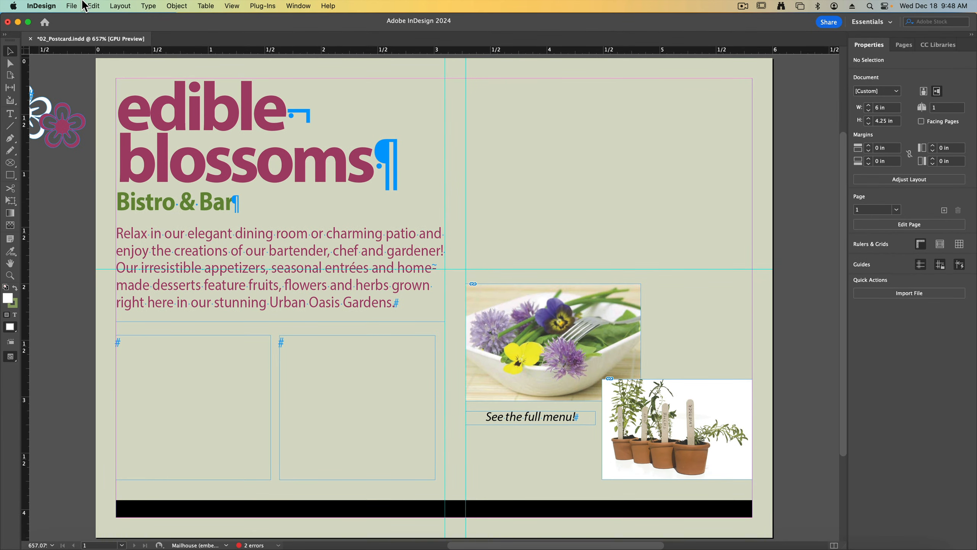
pyautogui.click(73, 7)
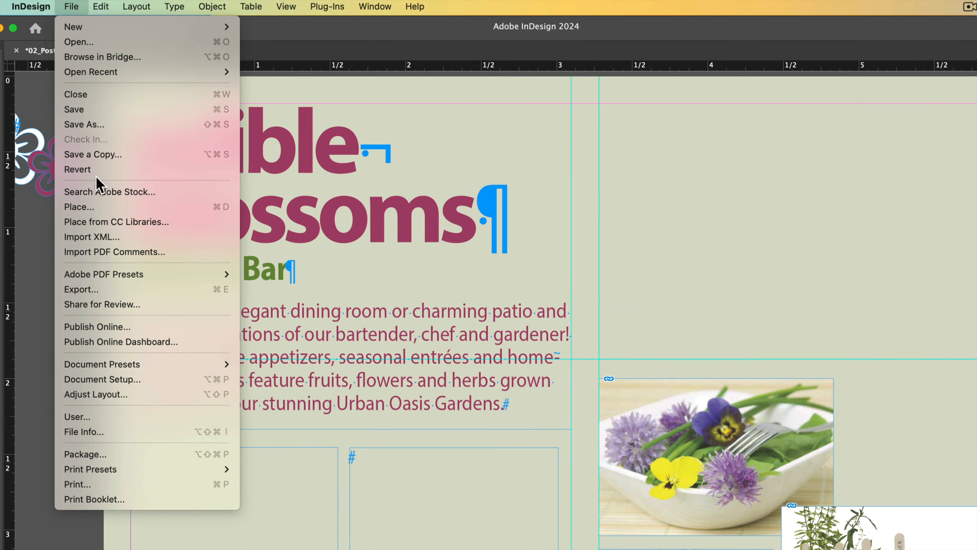
pyautogui.click(96, 204)
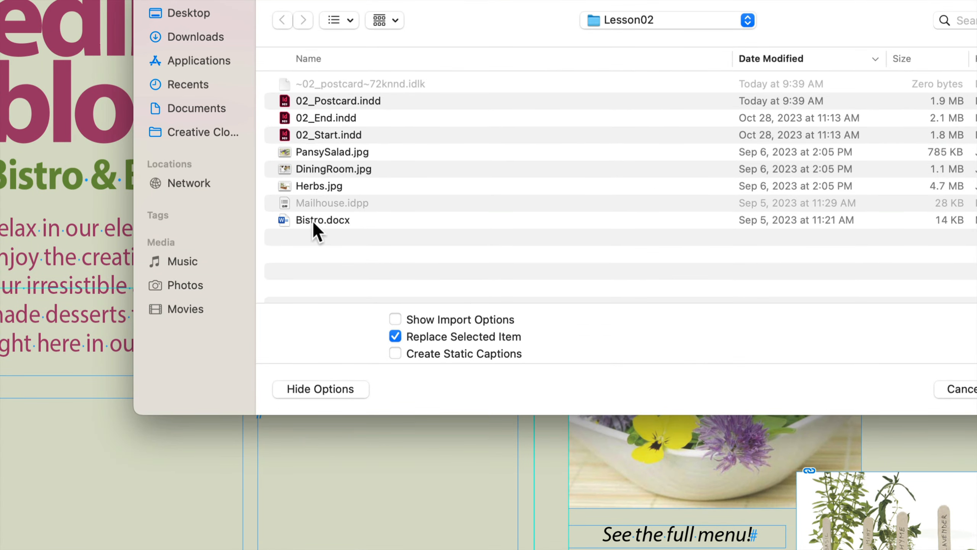
pyautogui.click(312, 220)
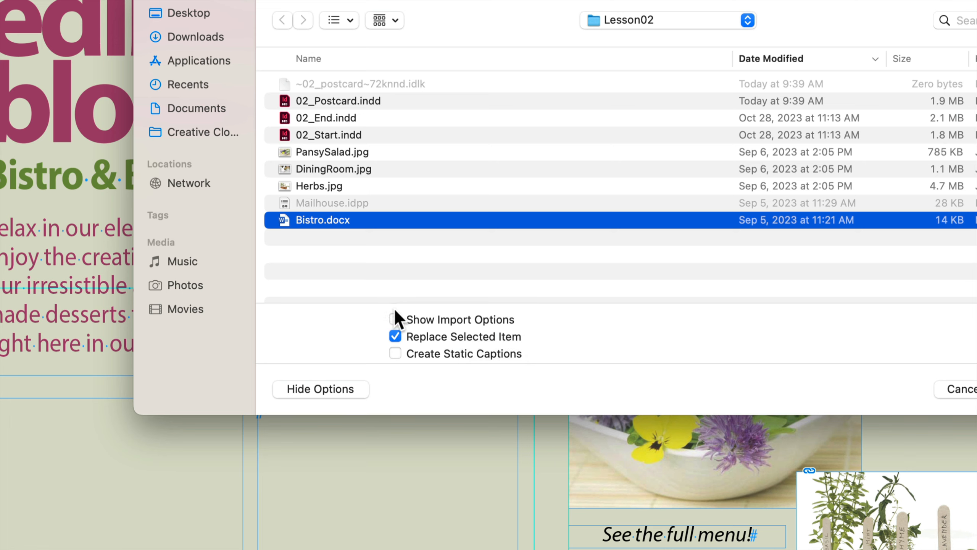
pyautogui.click(308, 390)
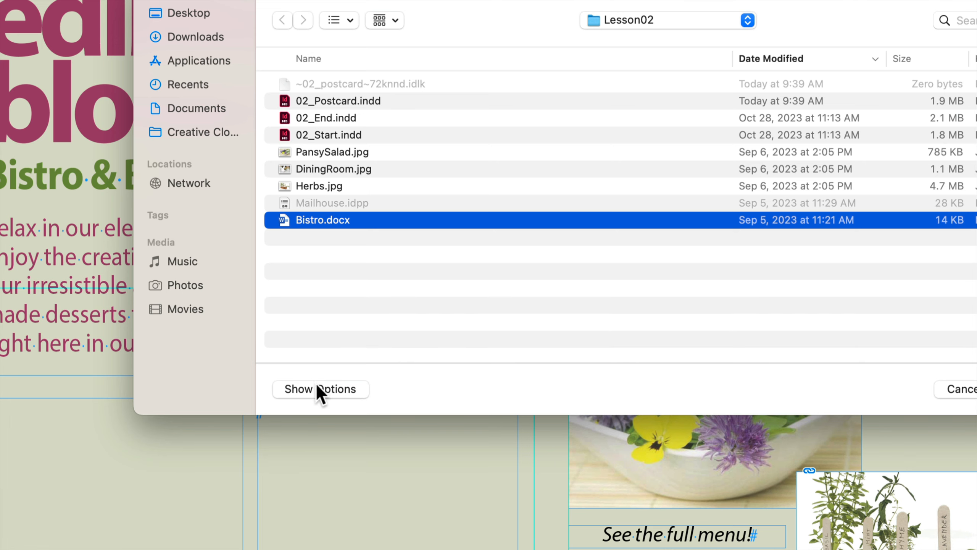
pyautogui.click(315, 388)
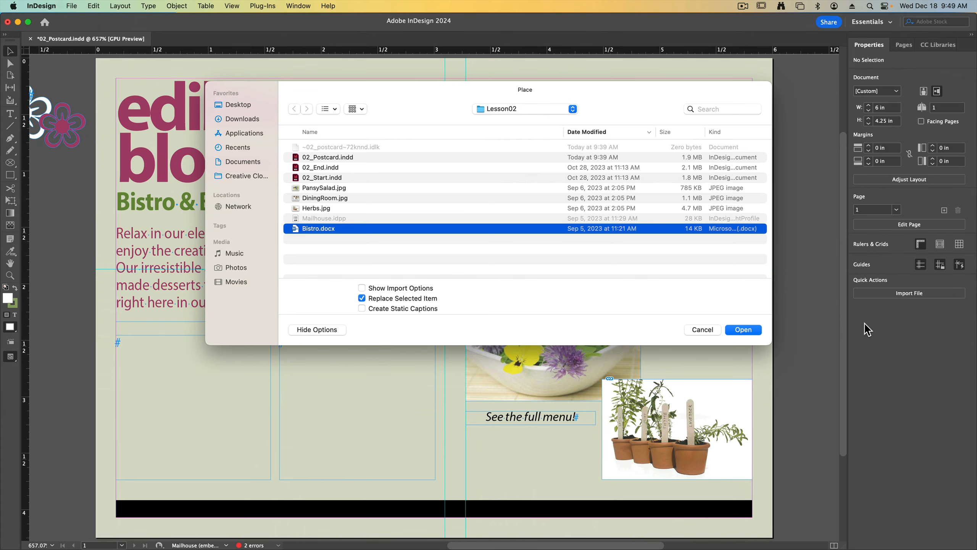
pyautogui.click(754, 331)
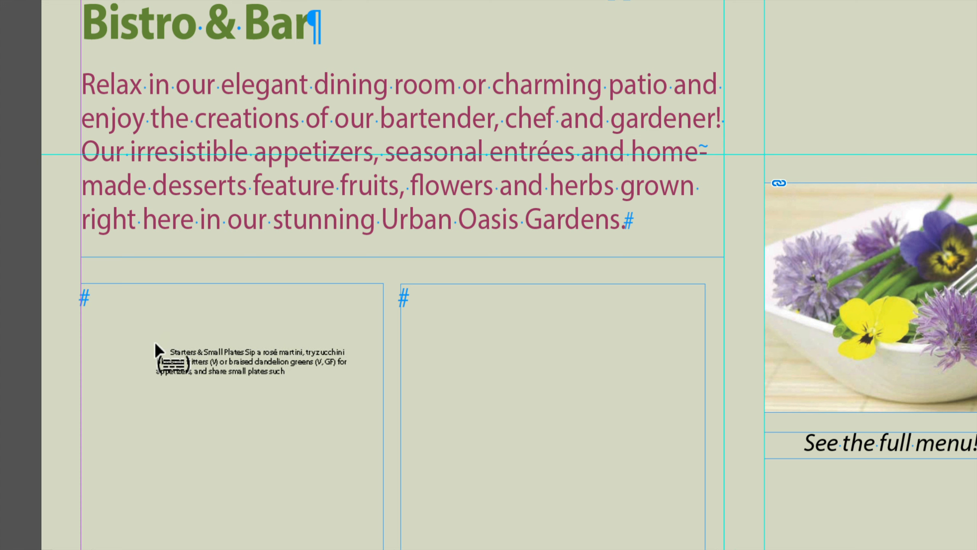
pyautogui.click(108, 316)
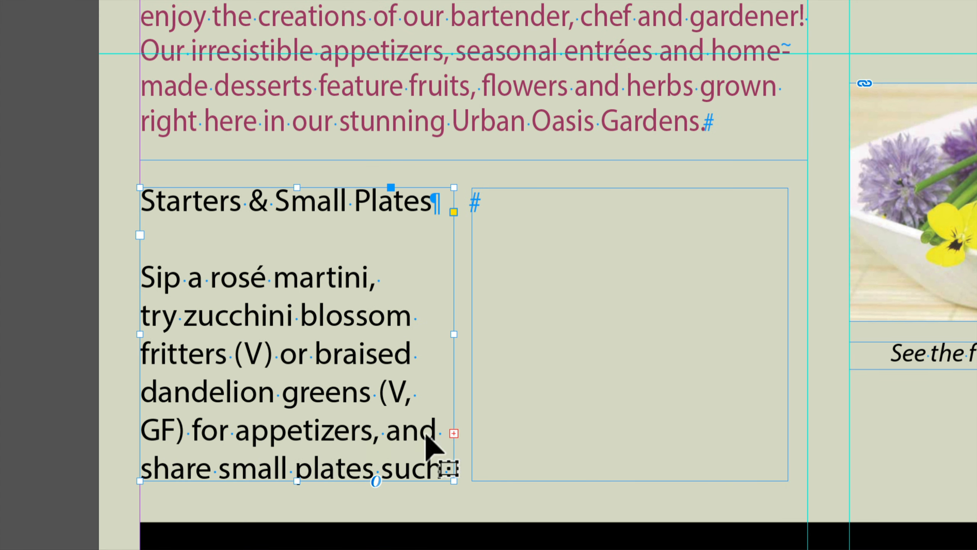
# Thread the overset menu text from the first frame into the empty frame beside it and save the document
pyautogui.click(454, 433)
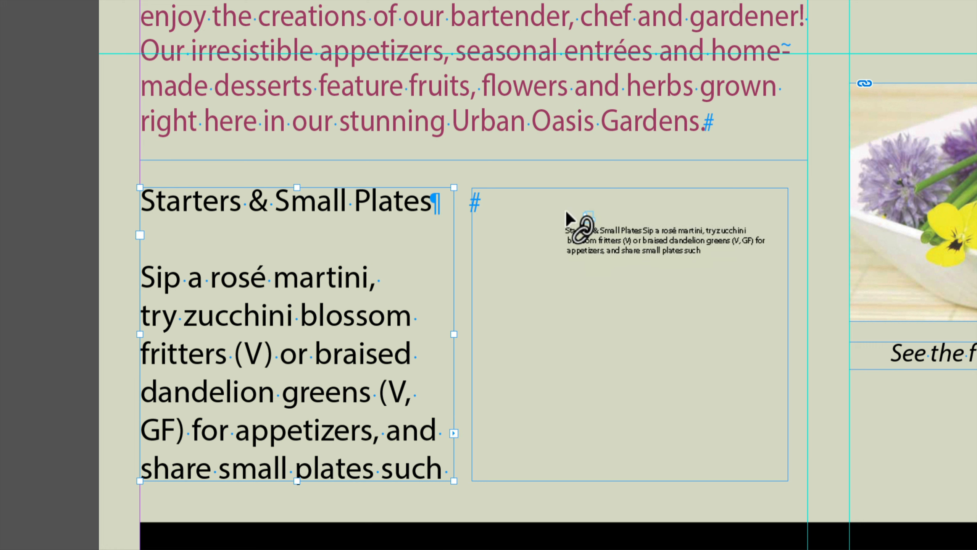
pyautogui.click(560, 218)
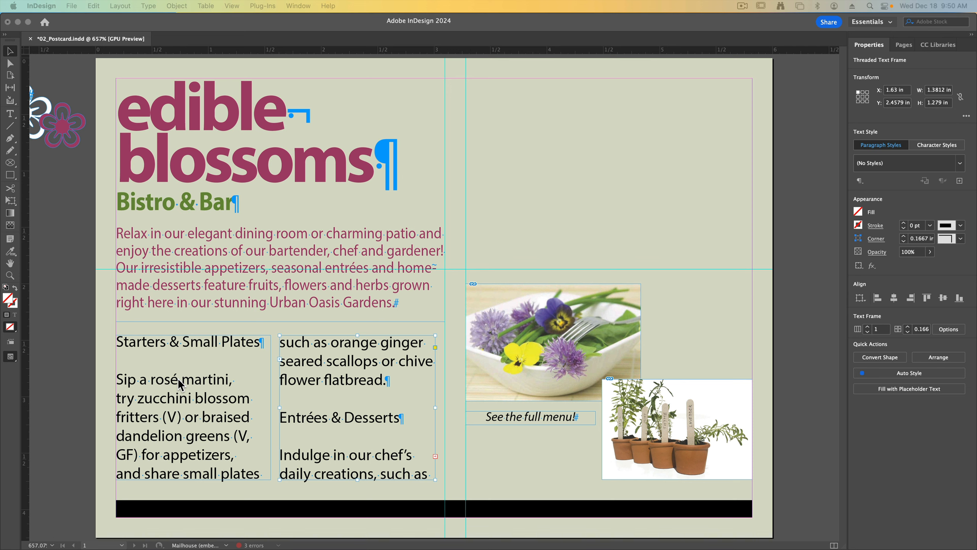
pyautogui.click(95, 6)
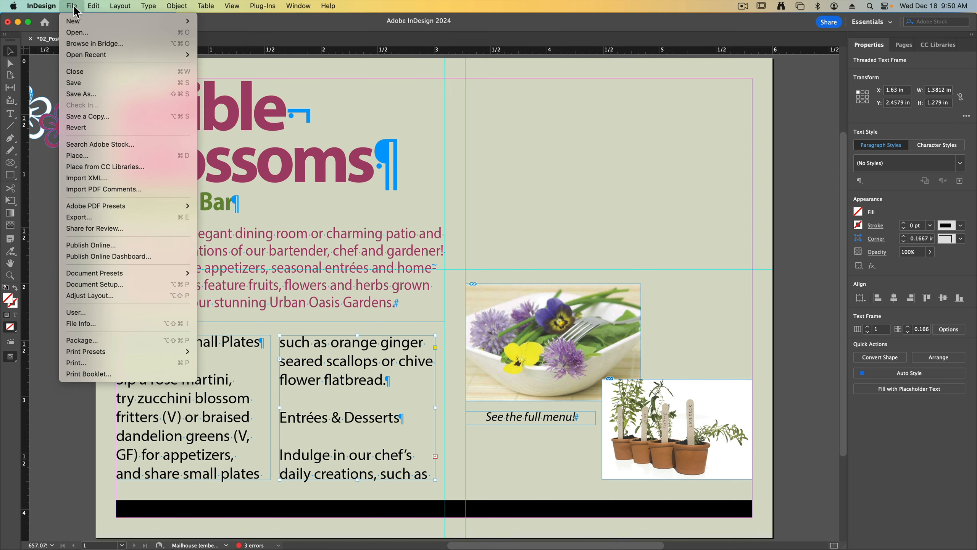
pyautogui.click(84, 95)
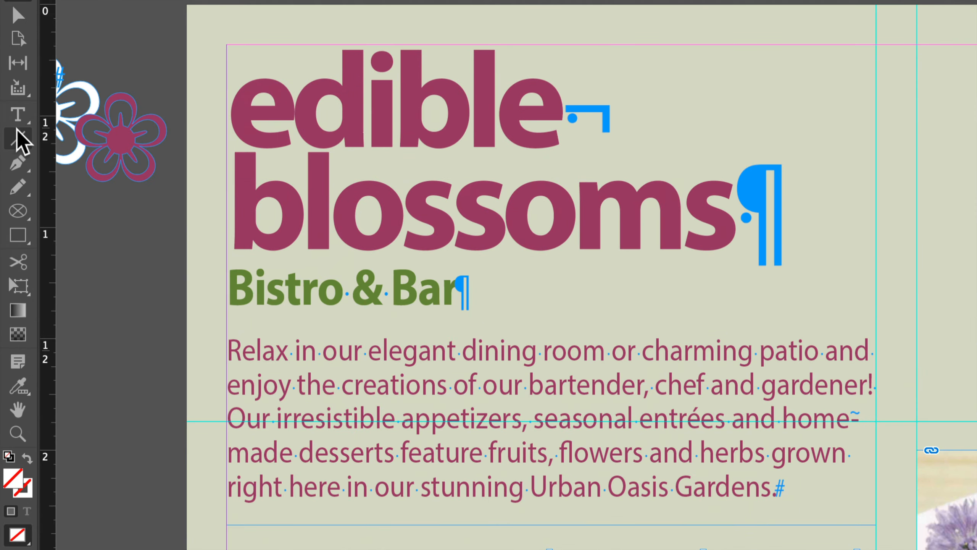
# Apply the Body Copy paragraph style to all the text in the two threaded menu frames
pyautogui.click(13, 113)
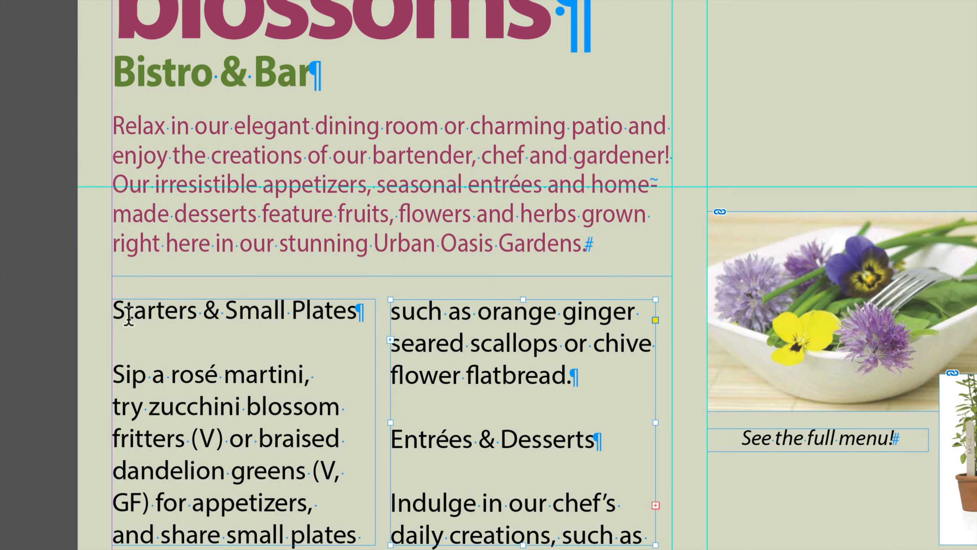
pyautogui.click(131, 344)
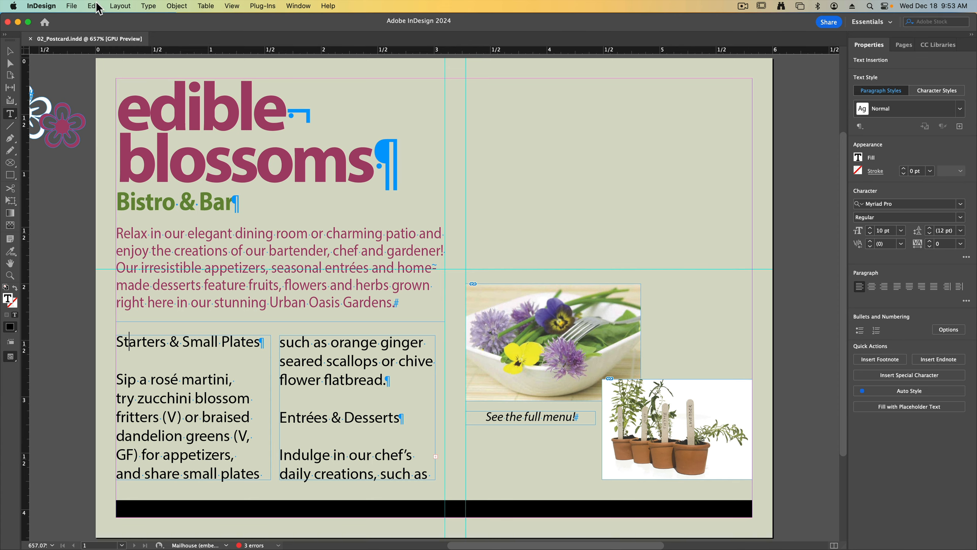
pyautogui.click(98, 6)
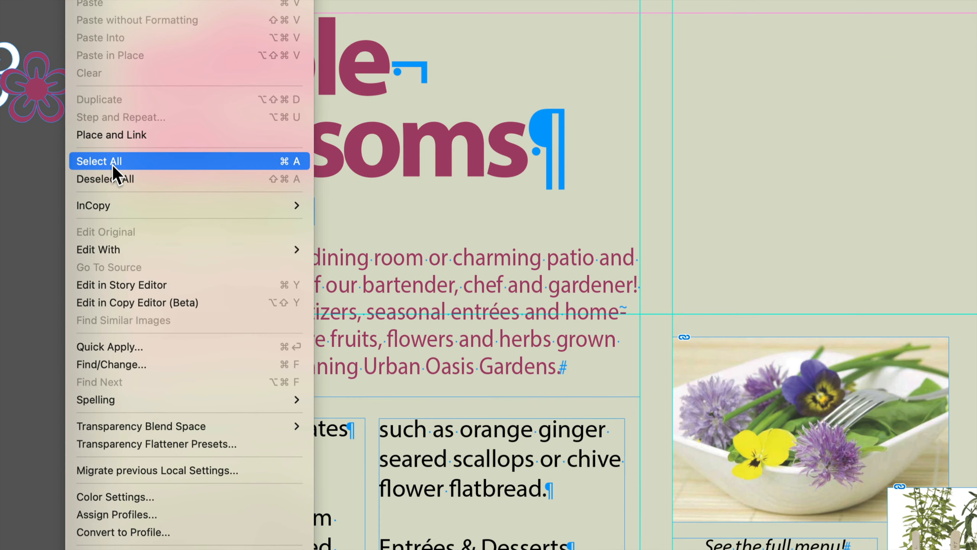
pyautogui.click(287, 165)
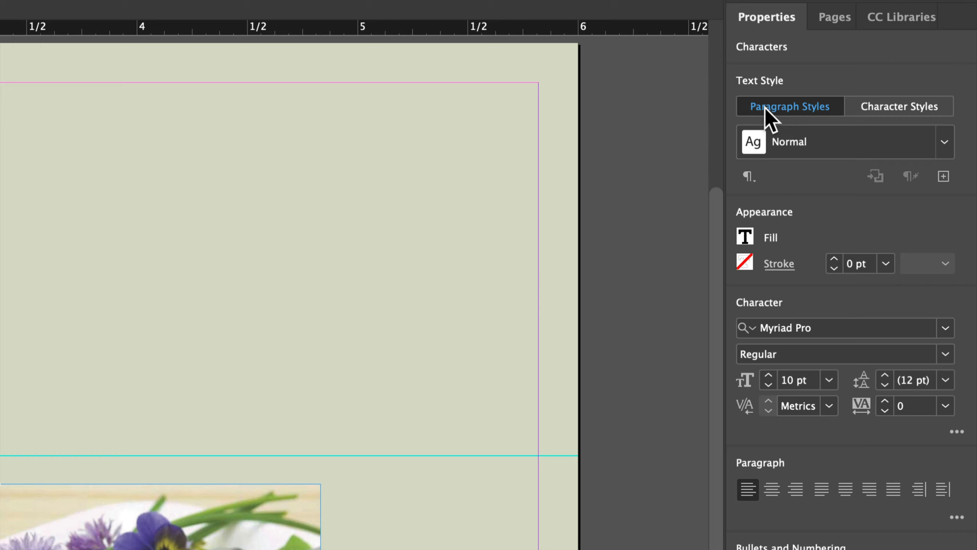
pyautogui.click(944, 145)
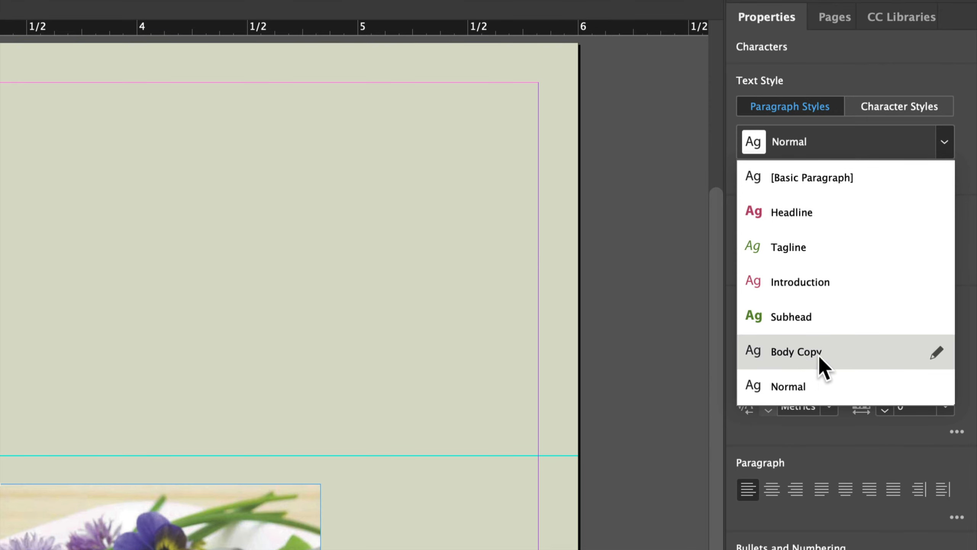
pyautogui.click(804, 358)
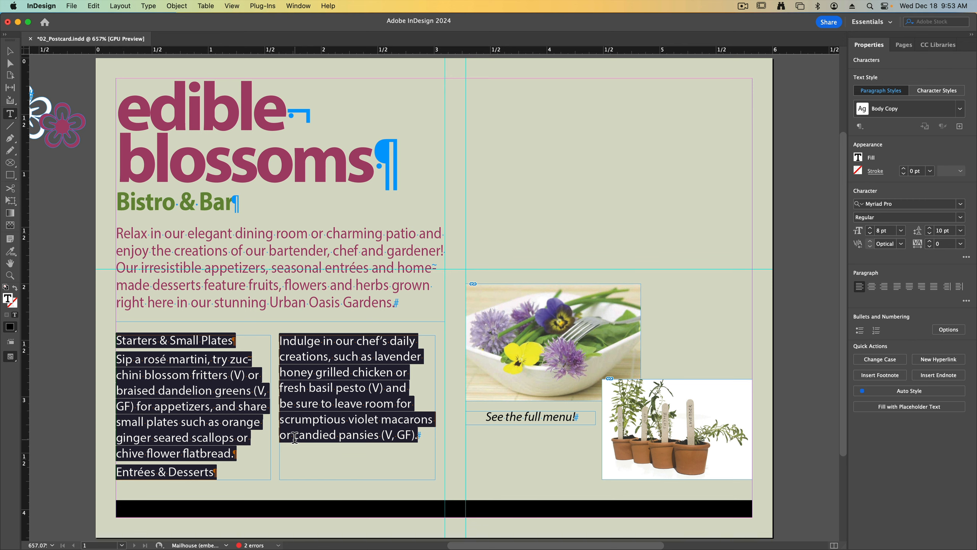
# Apply the Subhead paragraph style to the "Starters & Small Plates" line
pyautogui.click(133, 341)
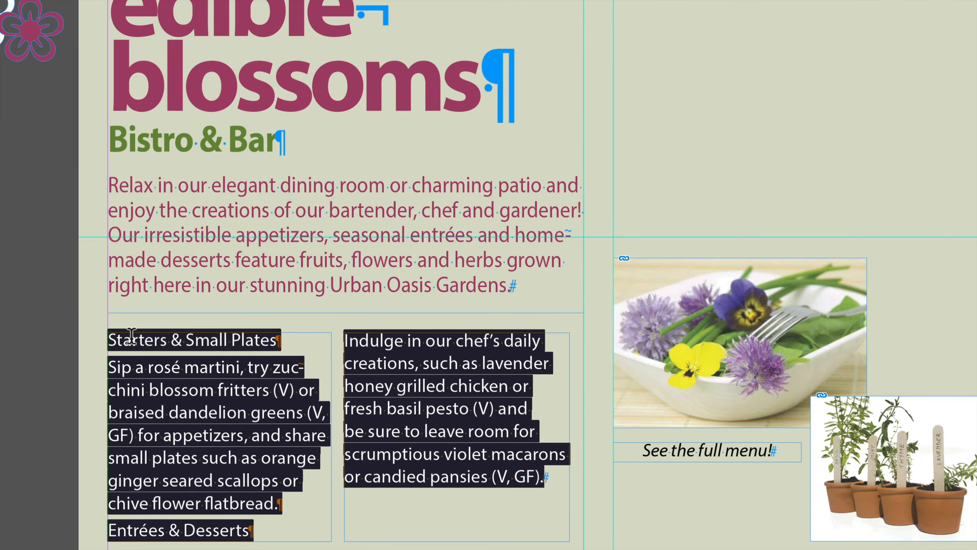
pyautogui.click(127, 342)
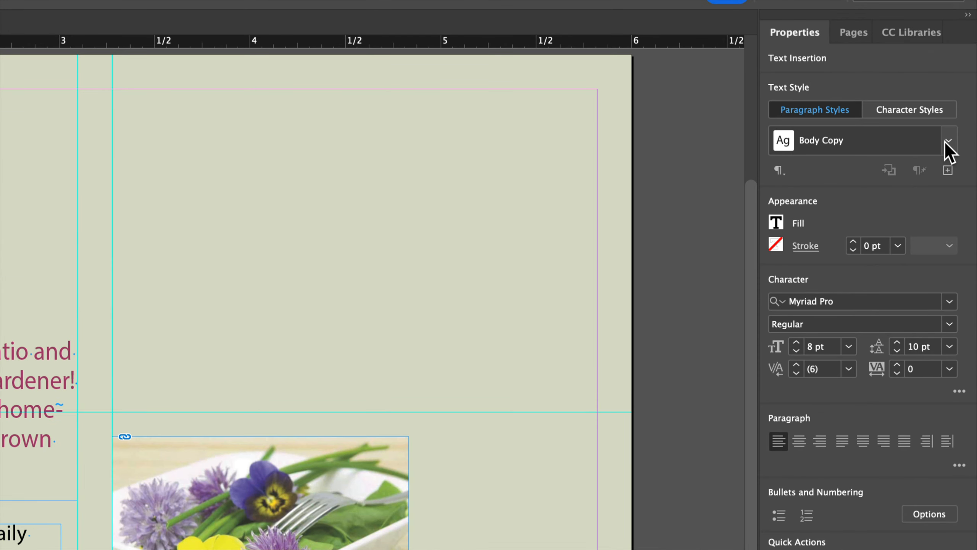
pyautogui.click(947, 141)
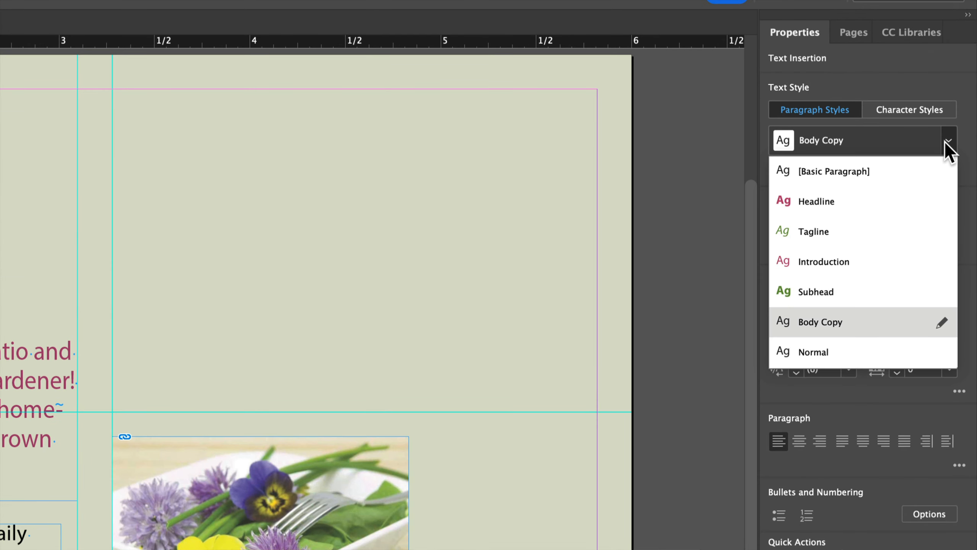
pyautogui.click(834, 291)
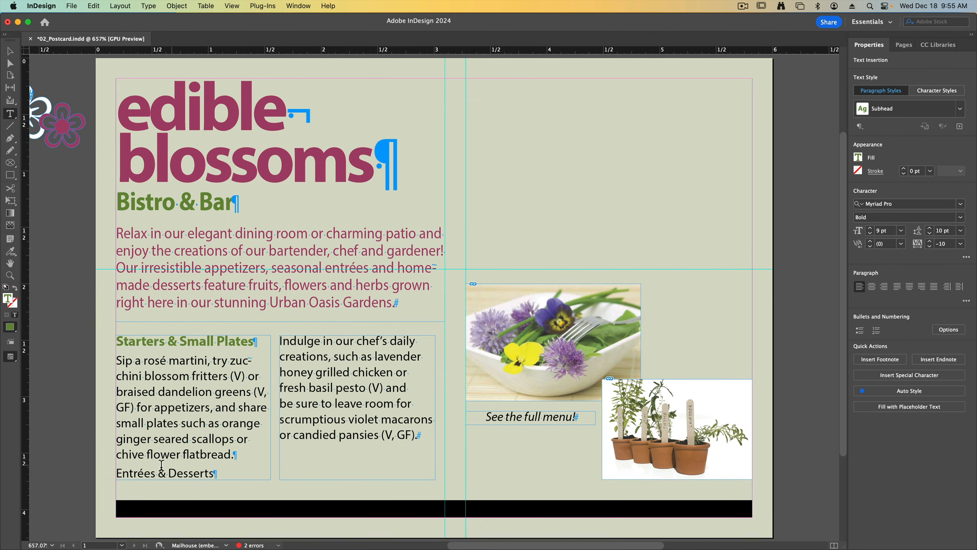
# Apply the Subhead paragraph style to the "Entrées & Desserts" line
pyautogui.click(148, 470)
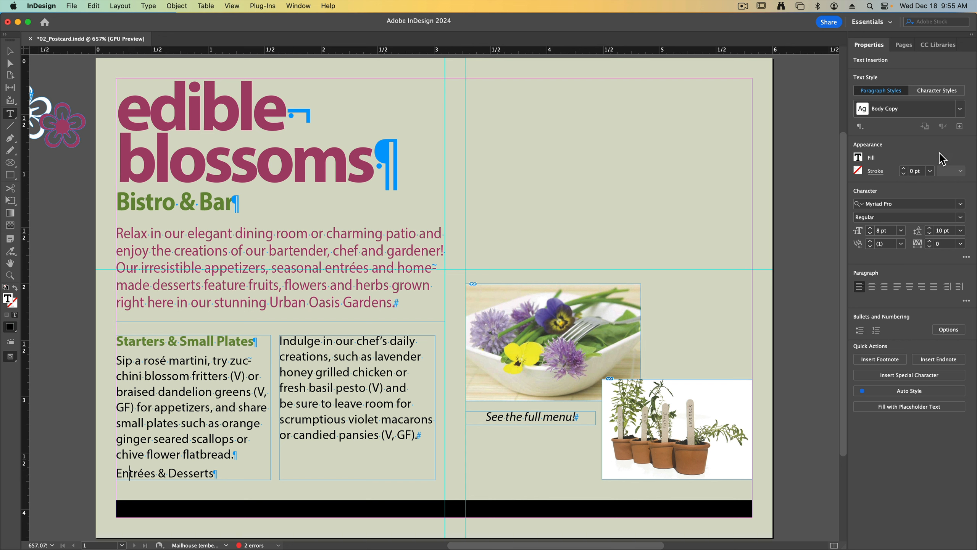
pyautogui.click(961, 108)
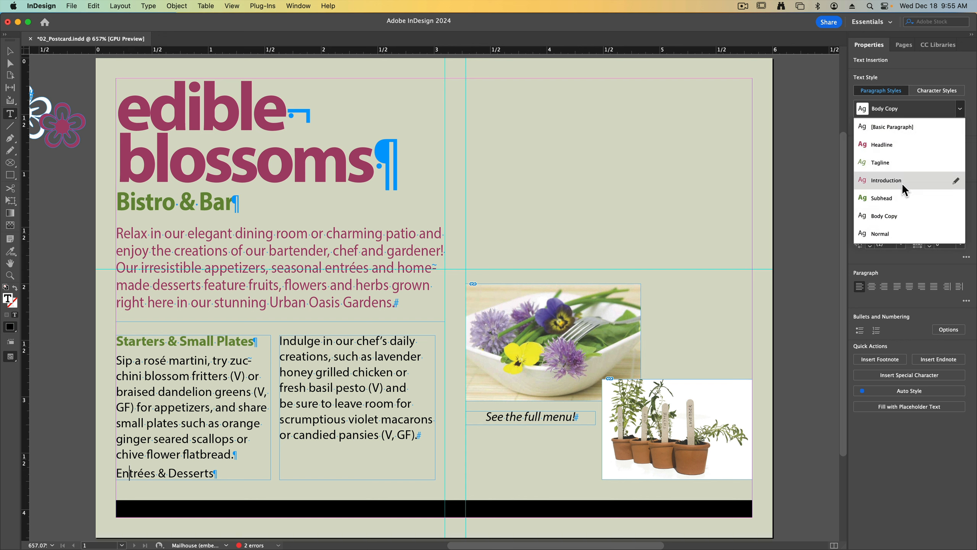
pyautogui.click(908, 198)
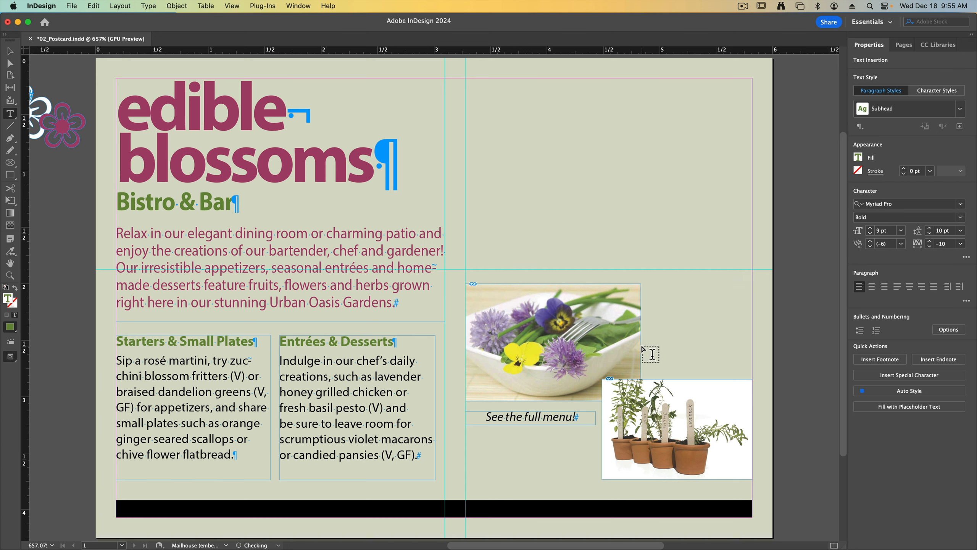
# Deselect everything in the document and save the postcard file
pyautogui.click(92, 6)
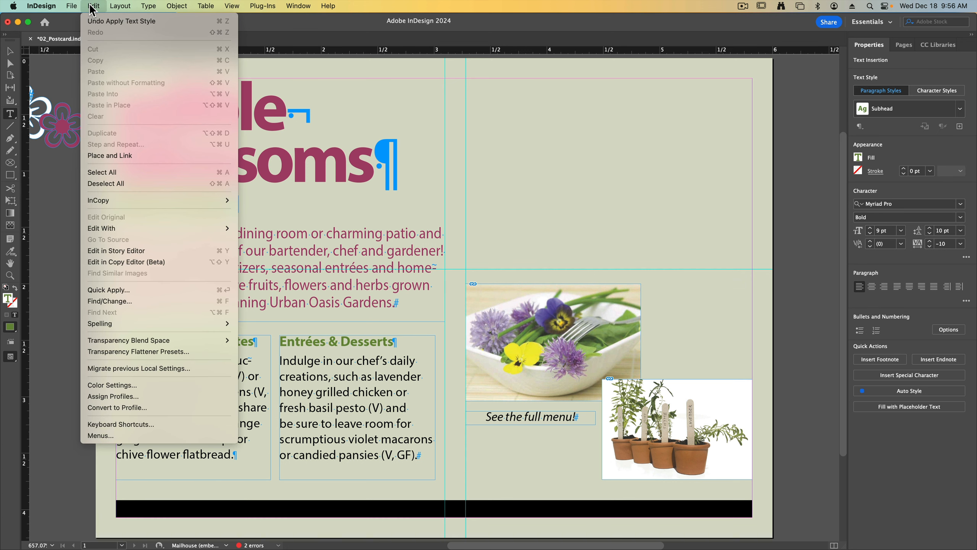
pyautogui.click(142, 182)
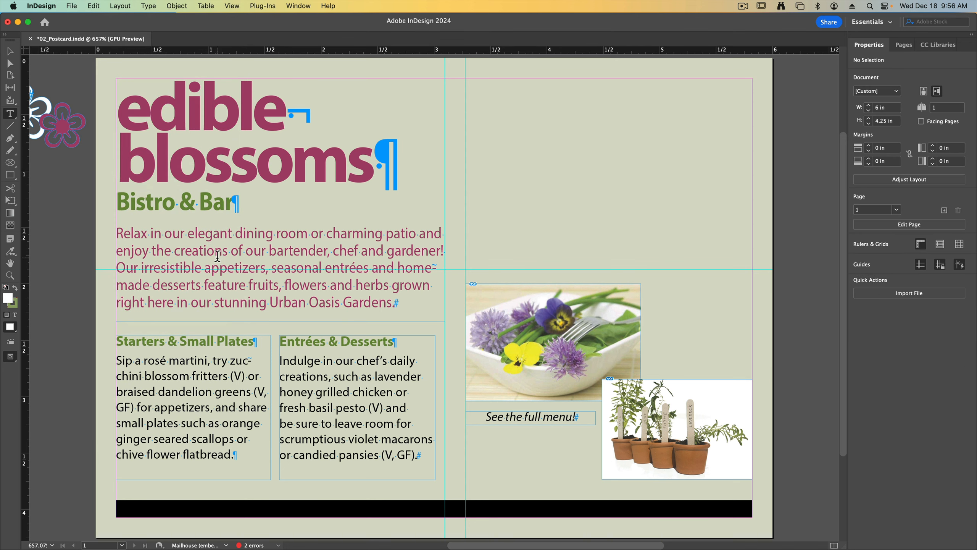
pyautogui.click(72, 7)
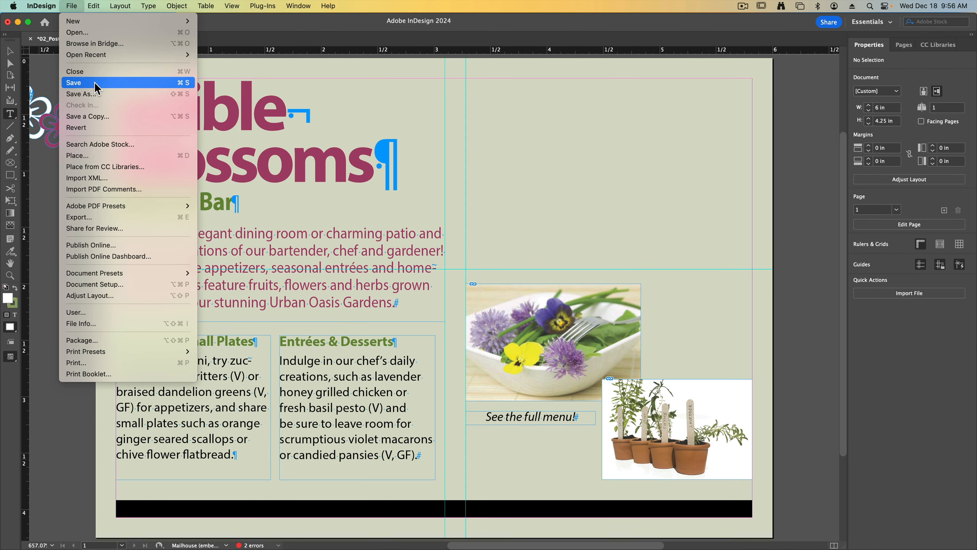
pyautogui.click(97, 87)
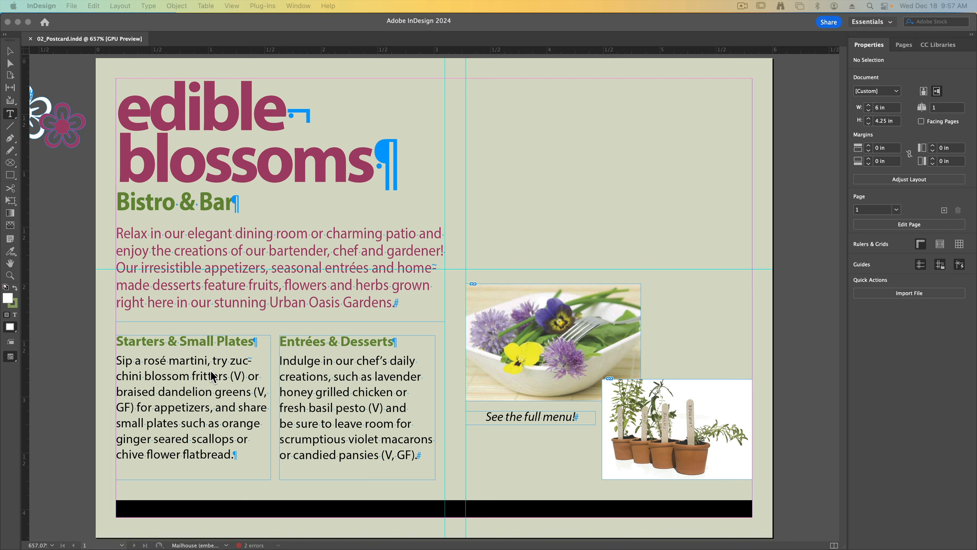
# Format the "(V)" after "zucchini blossom fritters" as Italic with the Red-Bright fill color
pyautogui.click(10, 275)
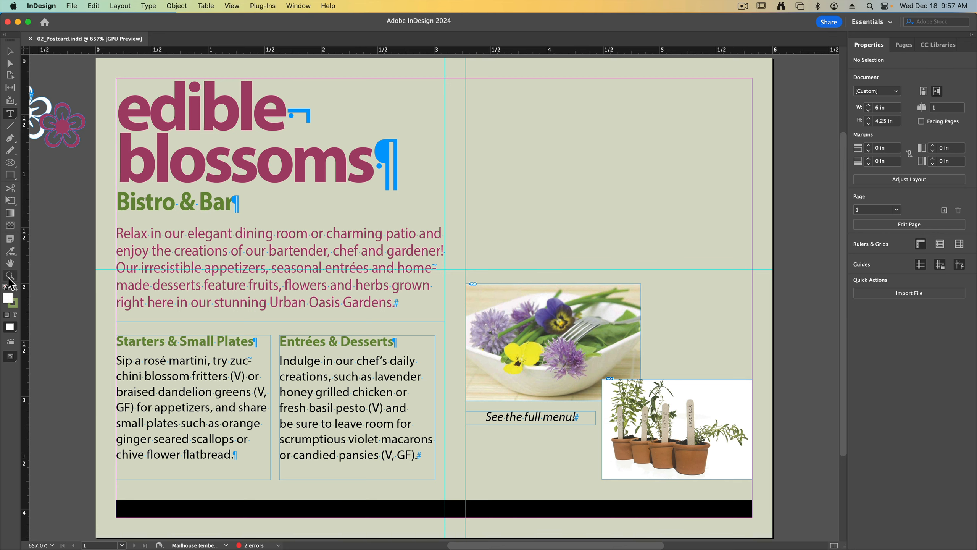
pyautogui.click(165, 399)
pyautogui.click(522, 277)
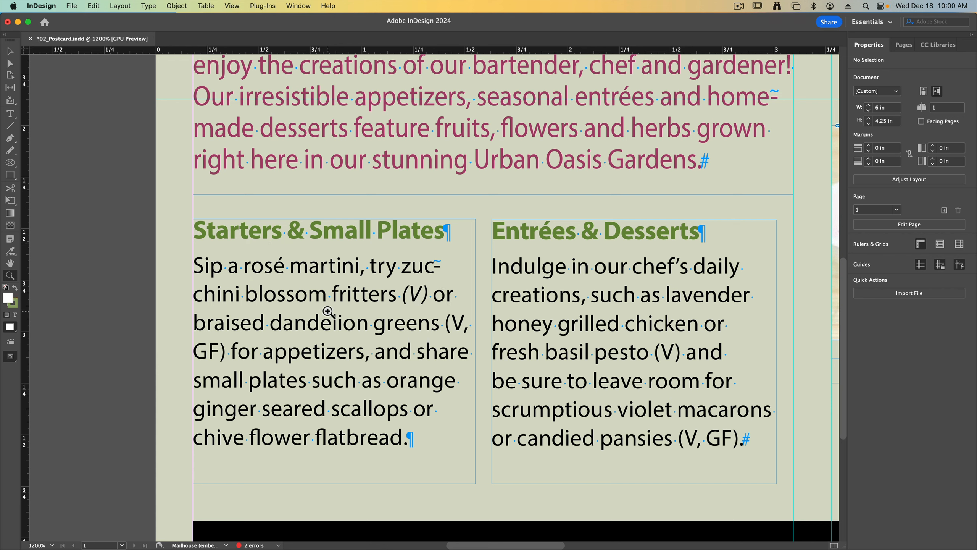
pyautogui.click(10, 115)
pyautogui.moveTo(404, 295); pyautogui.dragTo(428, 293)
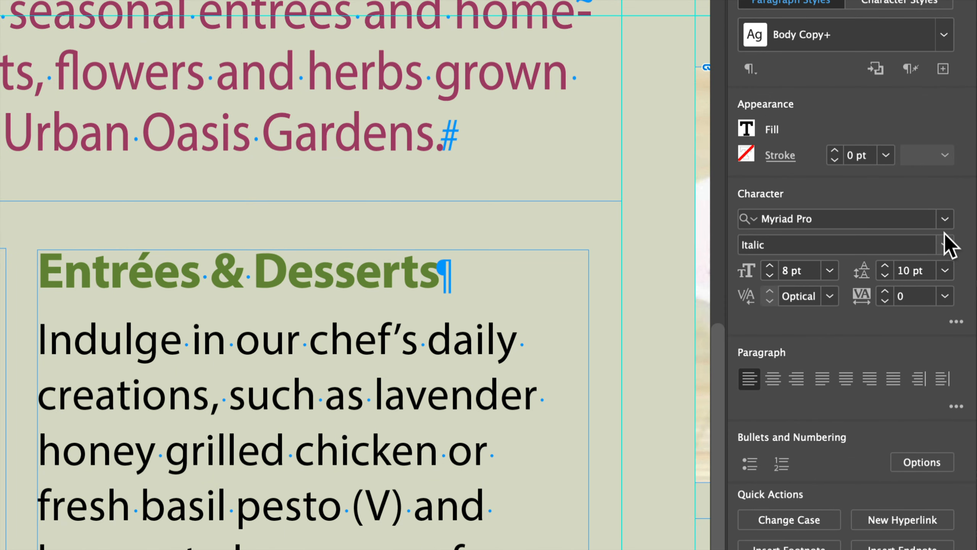
pyautogui.click(945, 241)
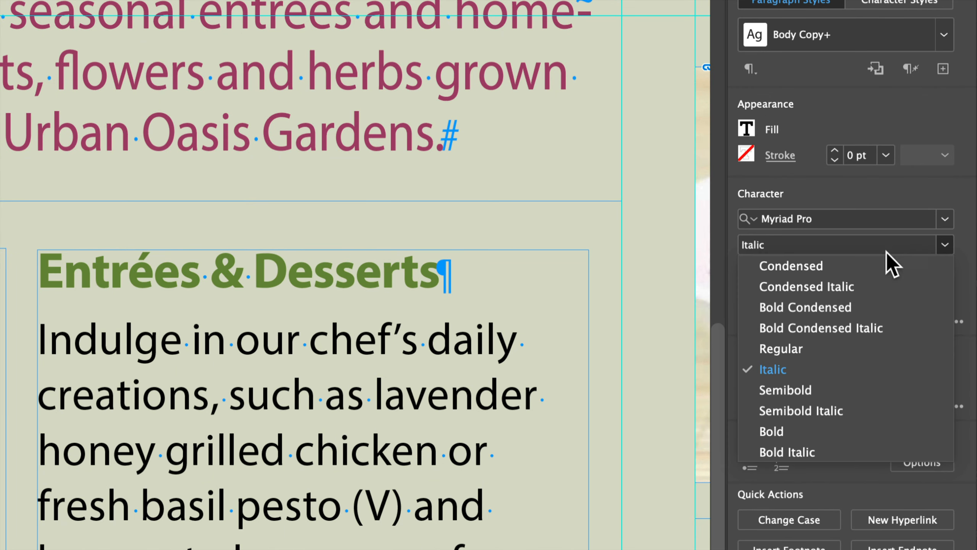
pyautogui.click(779, 371)
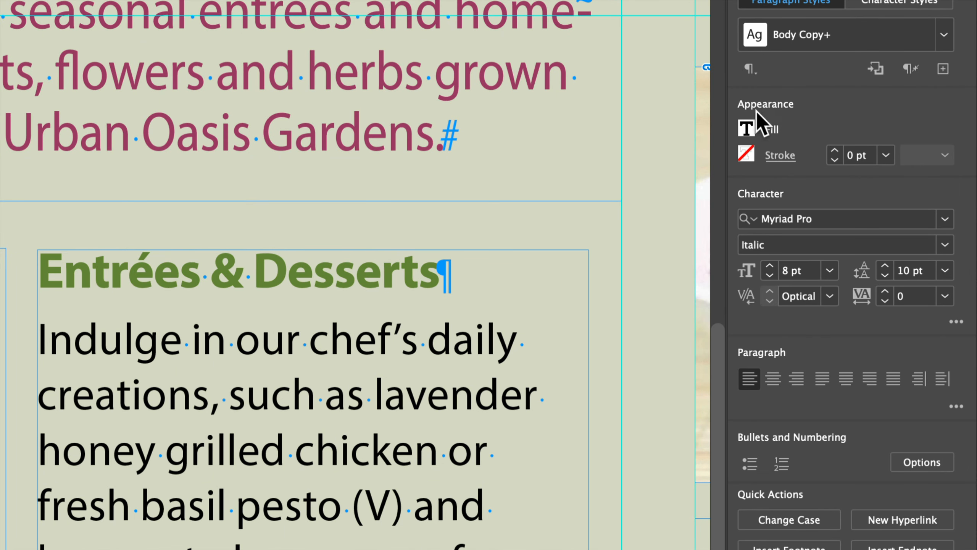
pyautogui.click(747, 133)
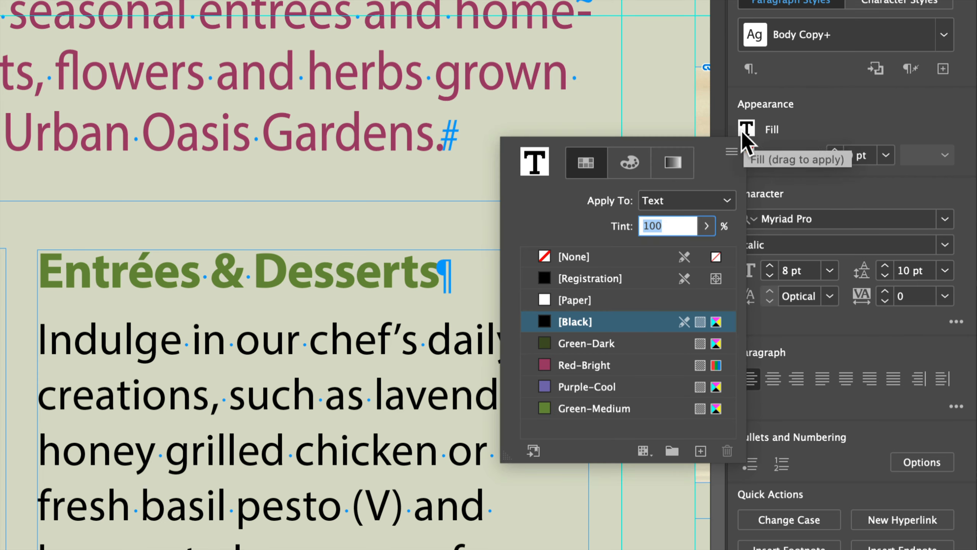
pyautogui.click(569, 368)
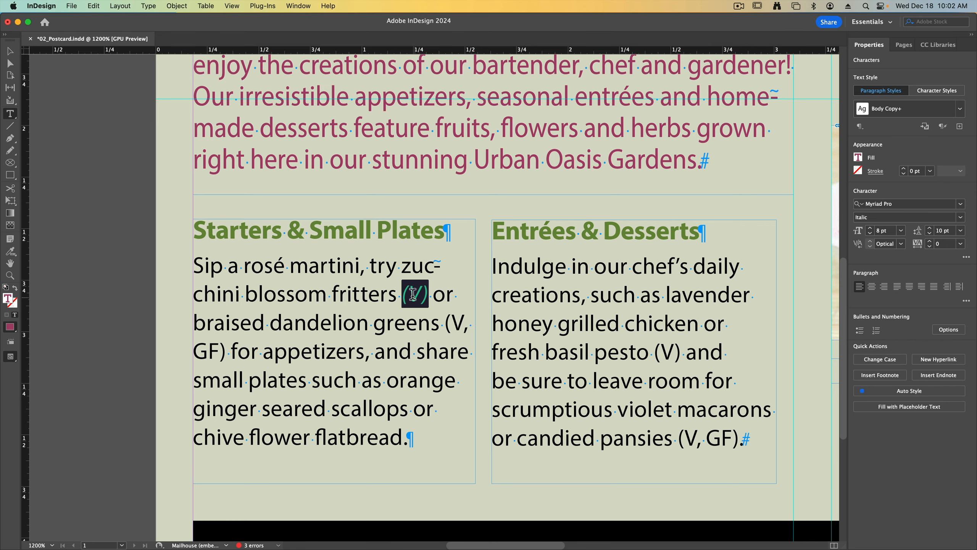
# Start a new character style from the formatted "(V)" text and name it Red Italic
pyautogui.click(150, 6)
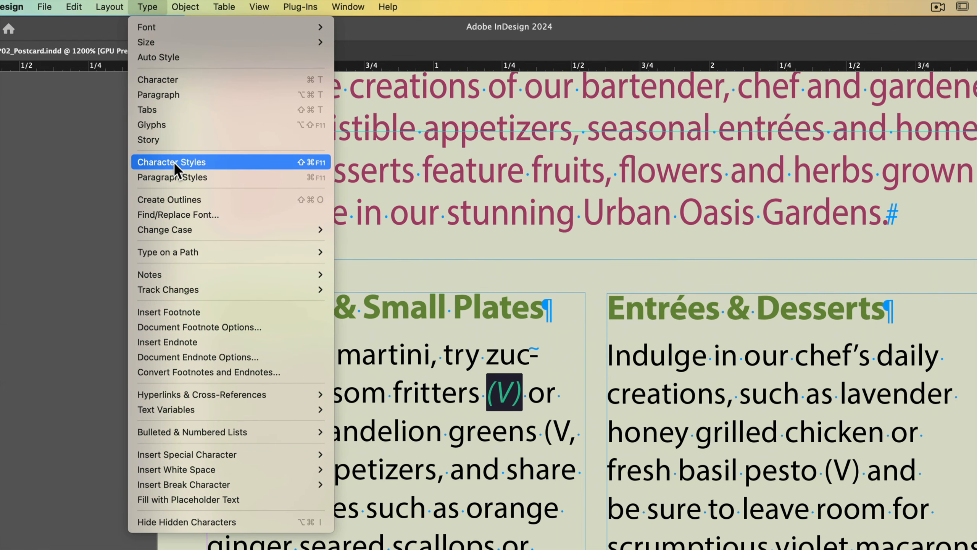
pyautogui.click(174, 162)
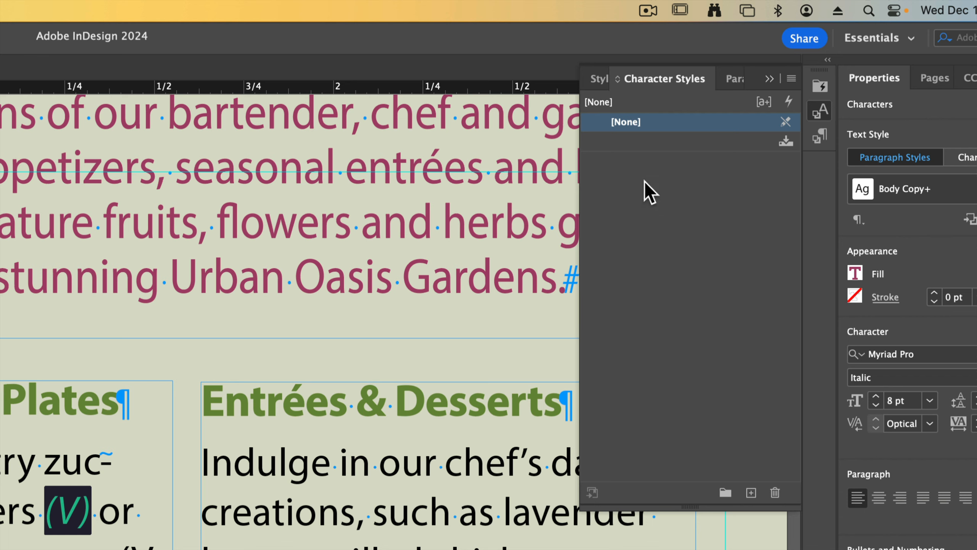
pyautogui.click(791, 79)
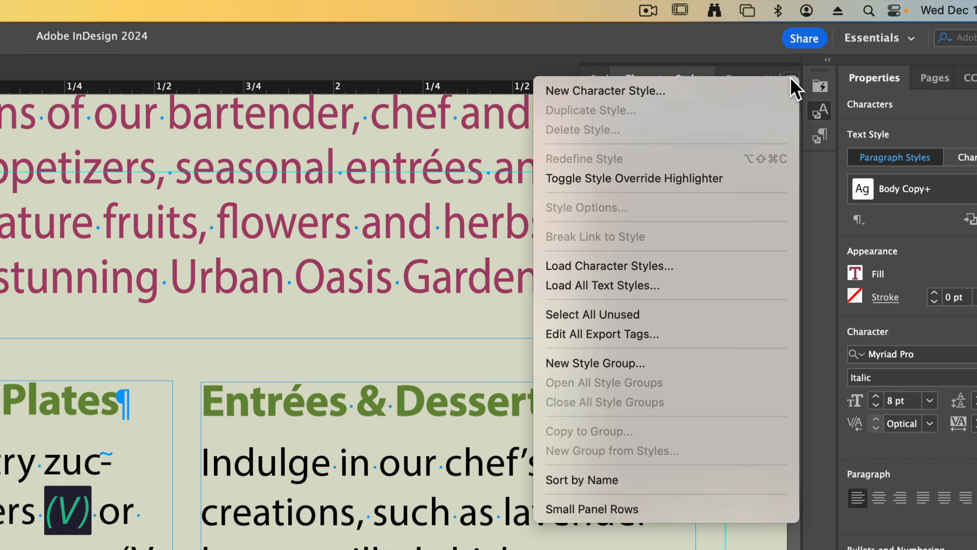
pyautogui.click(579, 92)
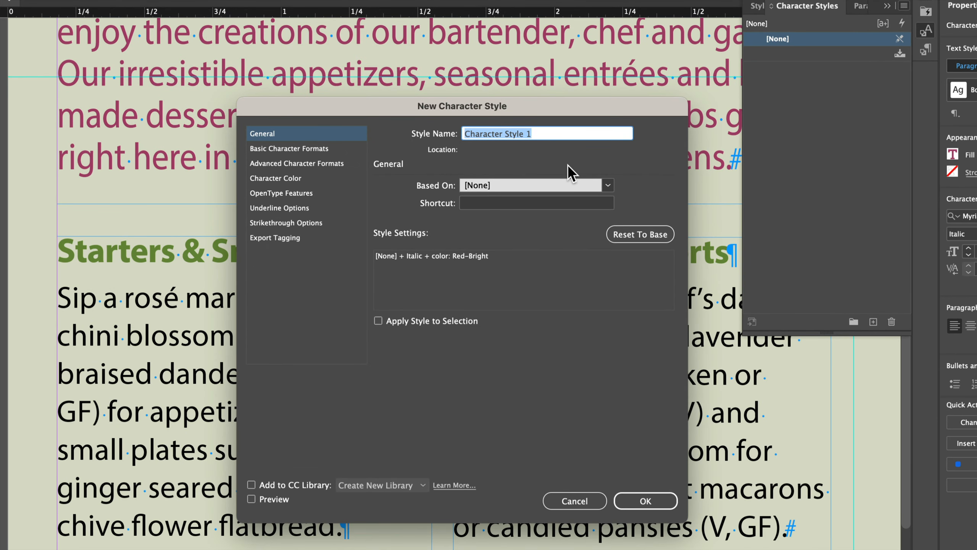
pyautogui.write('Red Italic')
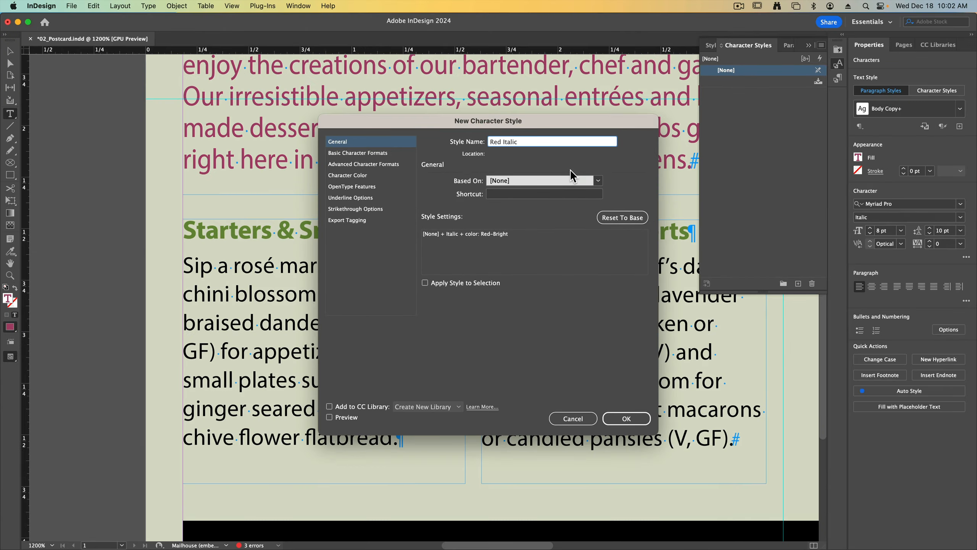
# Review the new style's basic character formats and character color, and create it with Apply Style to Selection enabled
pyautogui.tripleClick(479, 131)
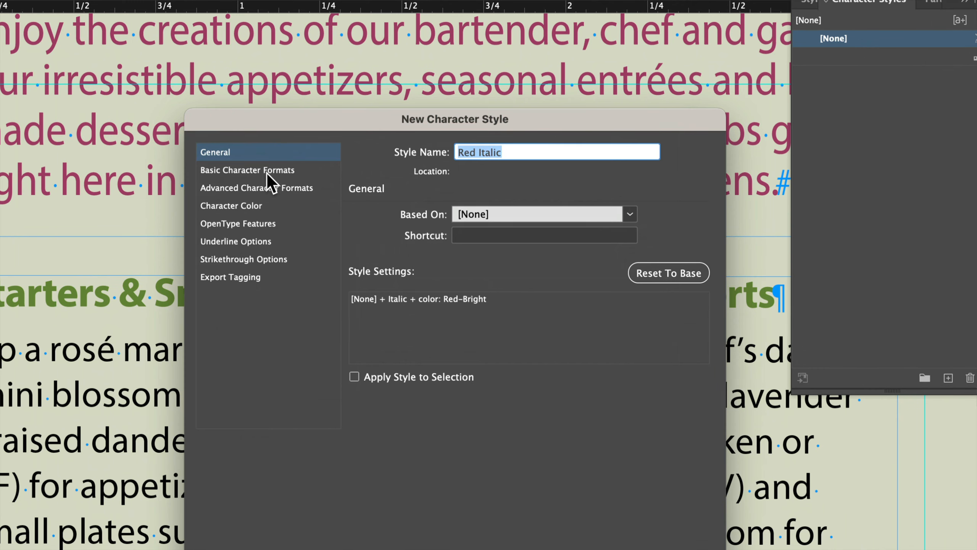
pyautogui.click(341, 154)
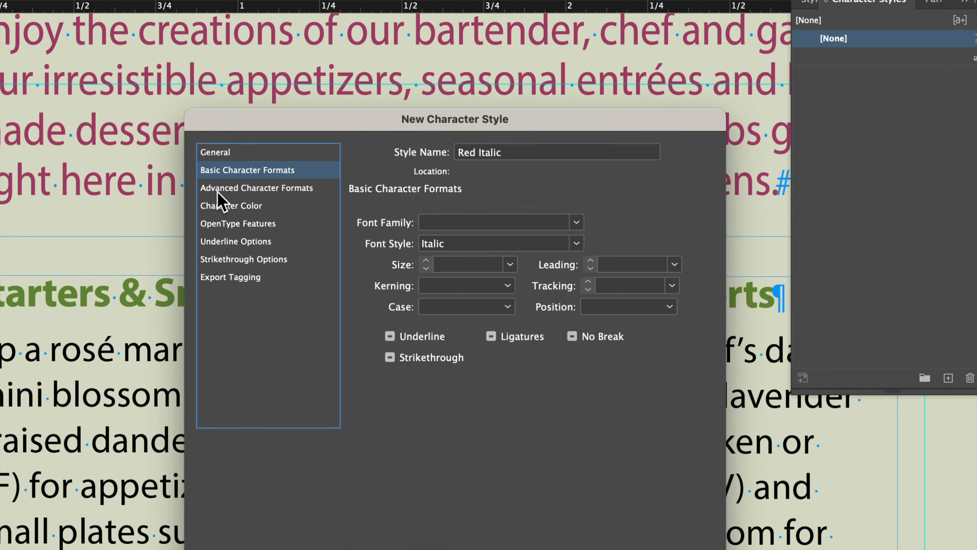
pyautogui.click(217, 192)
pyautogui.click(230, 210)
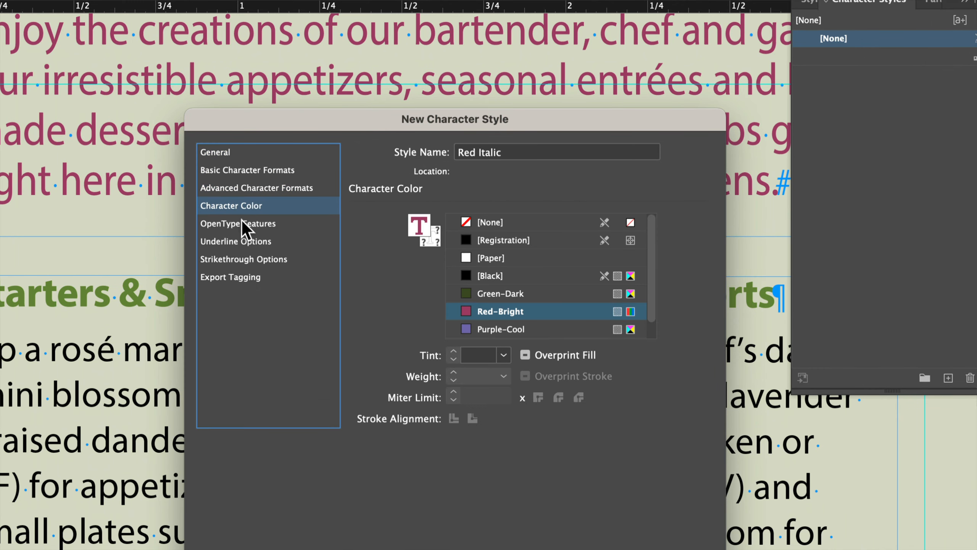
pyautogui.click(226, 170)
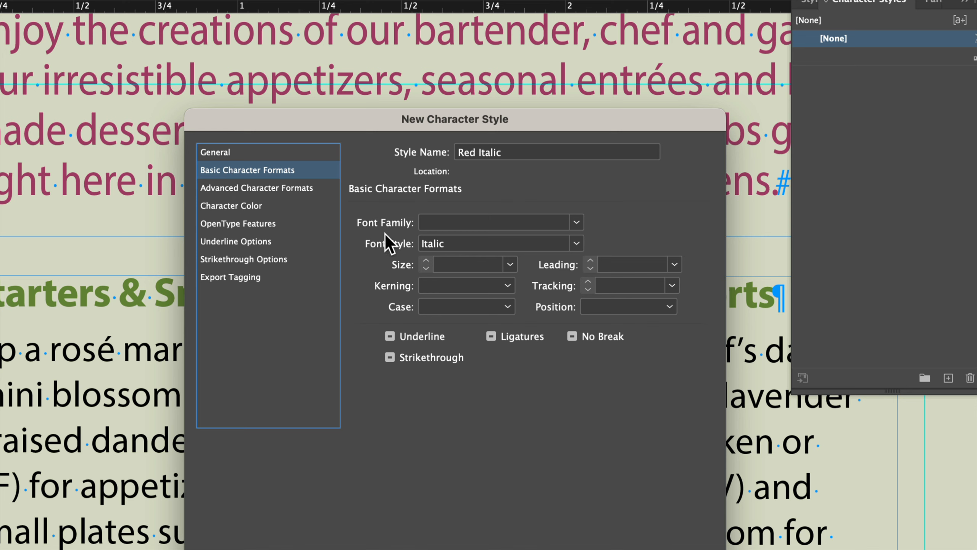
pyautogui.click(261, 206)
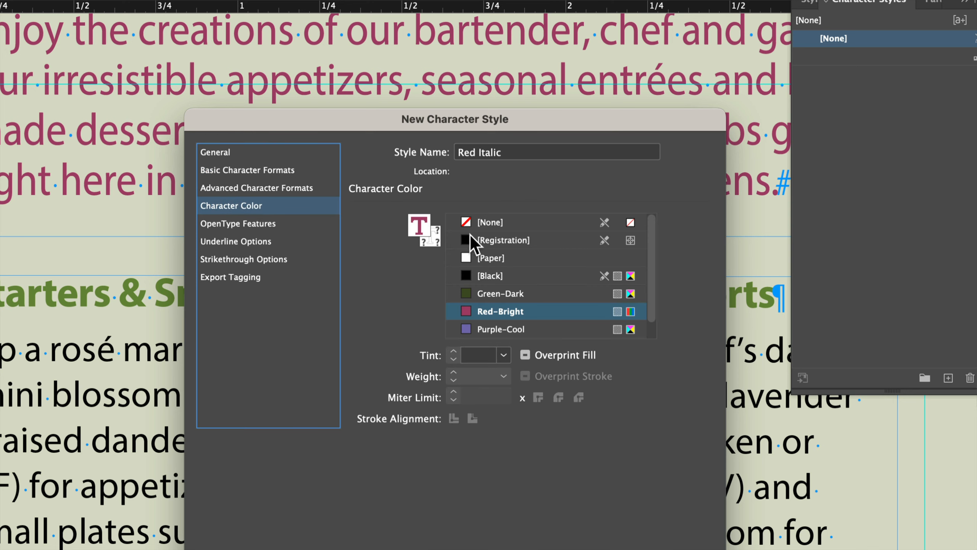
pyautogui.click(215, 153)
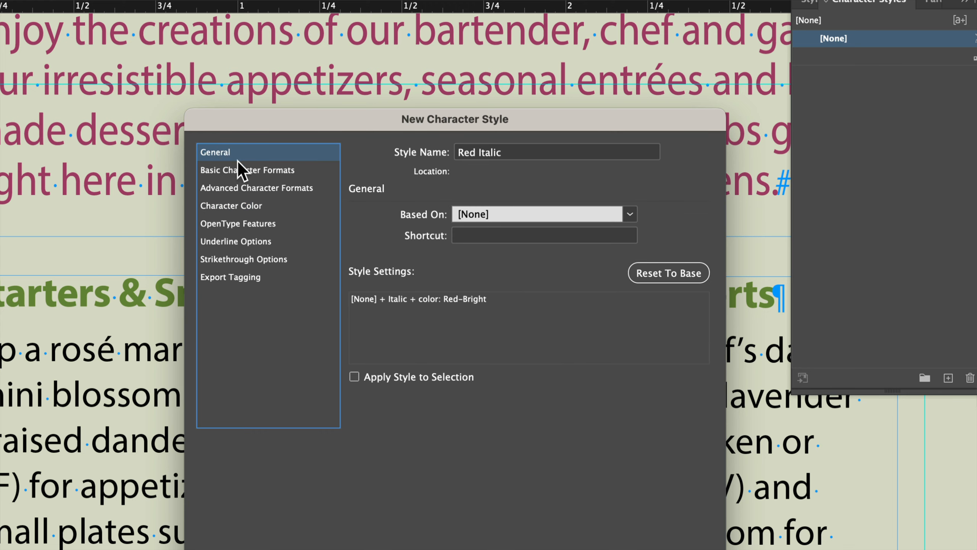
pyautogui.click(354, 378)
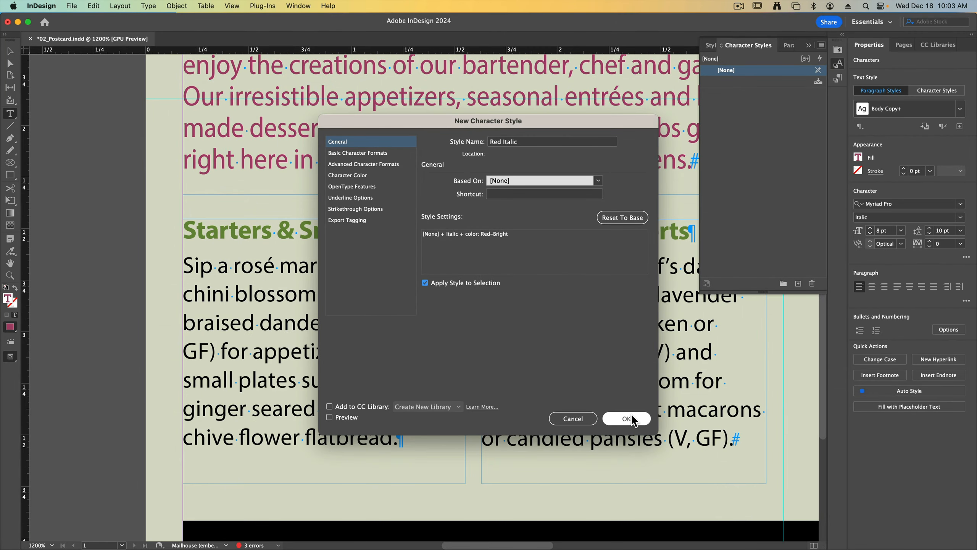
pyautogui.click(627, 418)
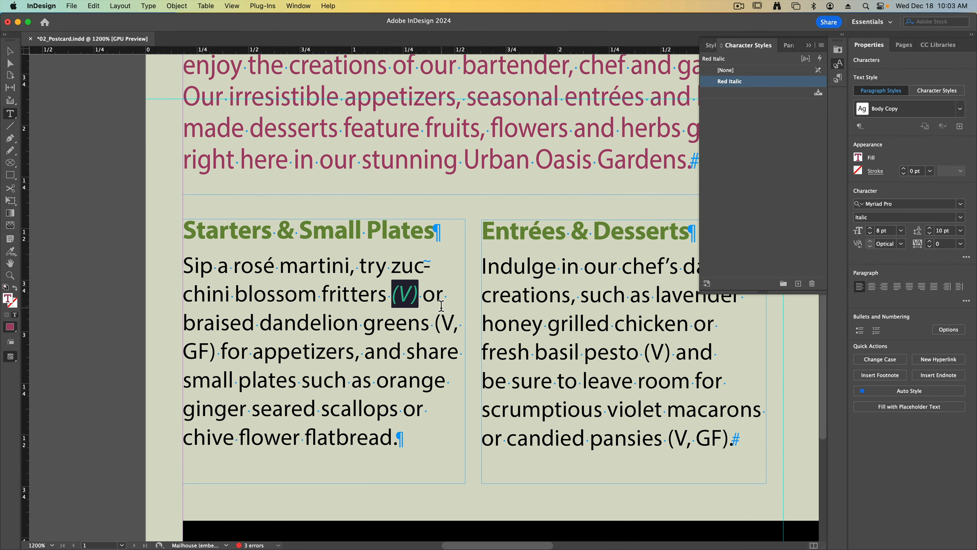
# Apply the Red Italic character style to "(V, GF)" after "braised dandelion greens"
pyautogui.click(437, 324)
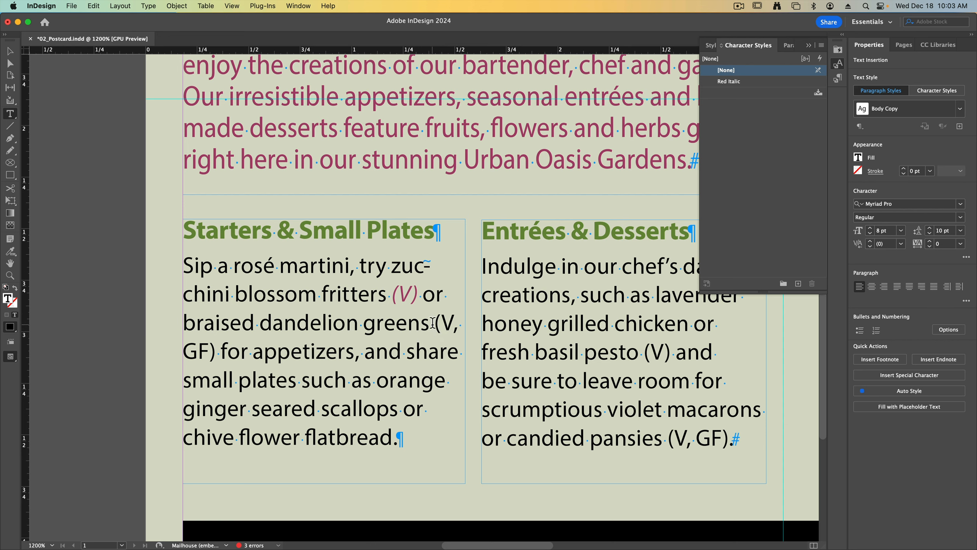
pyautogui.moveTo(433, 323); pyautogui.dragTo(217, 351)
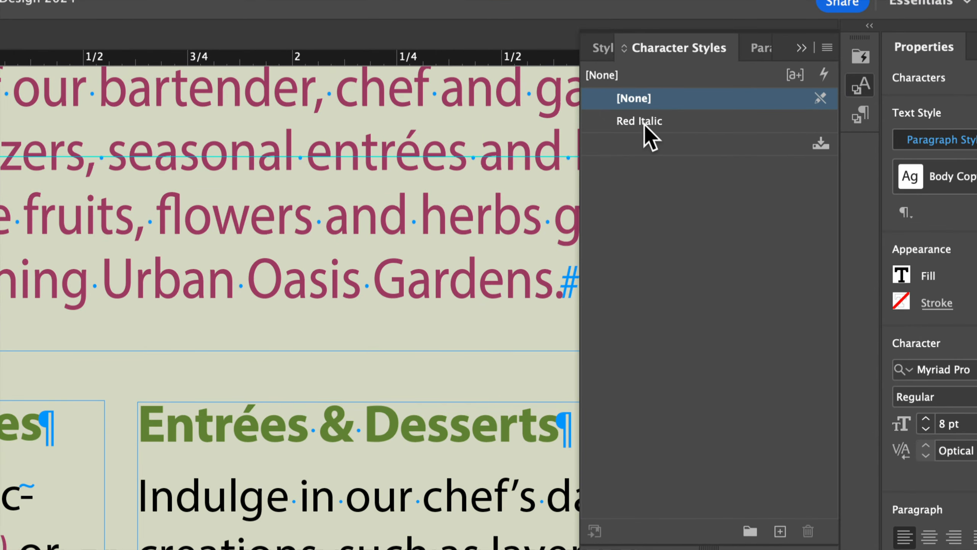
pyautogui.click(641, 121)
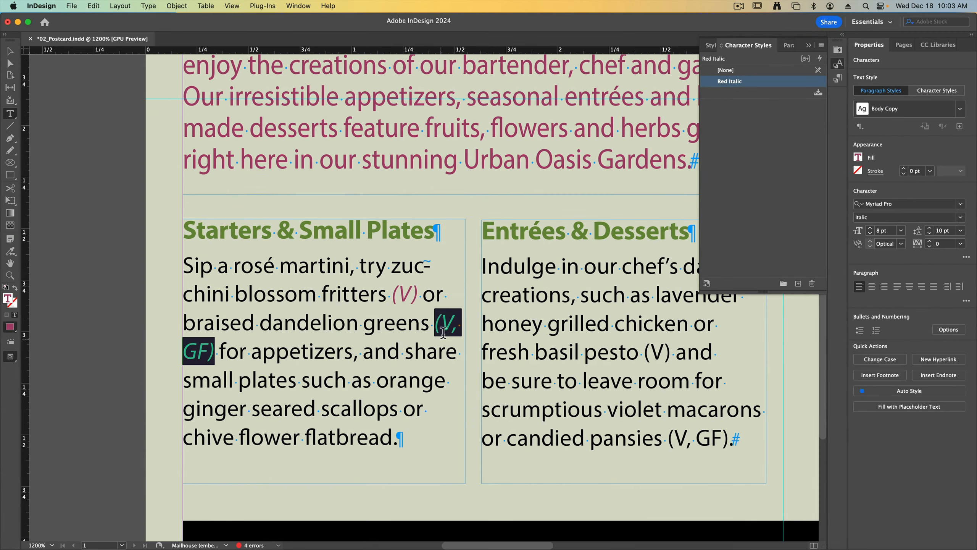
pyautogui.click(443, 333)
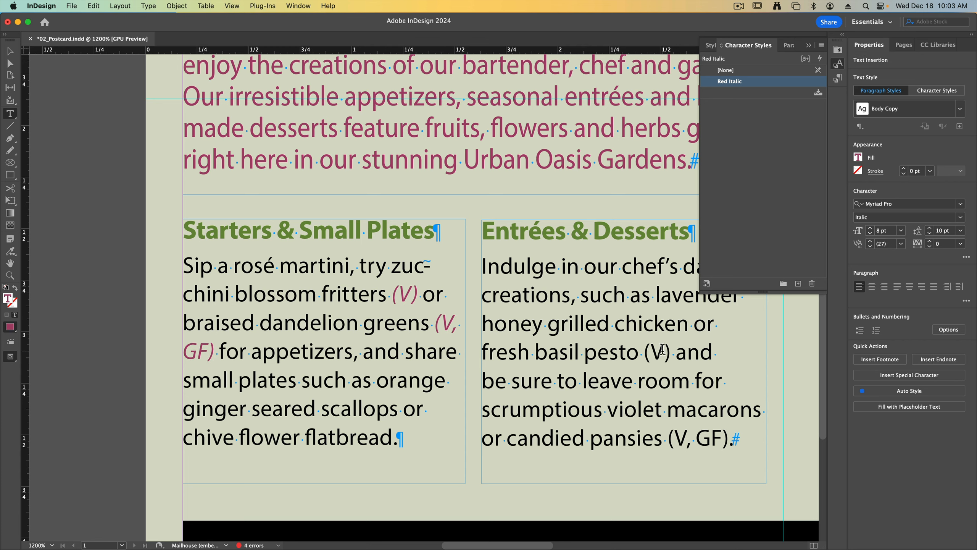
# Apply the Red Italic character style to "(V)" after "fresh basil pesto"
pyautogui.moveTo(643, 352); pyautogui.dragTo(673, 352)
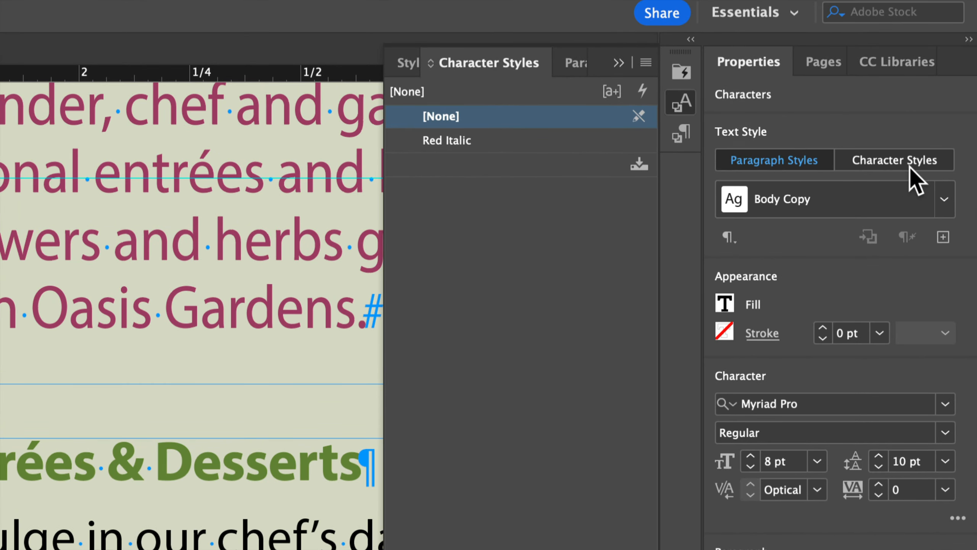
pyautogui.click(901, 165)
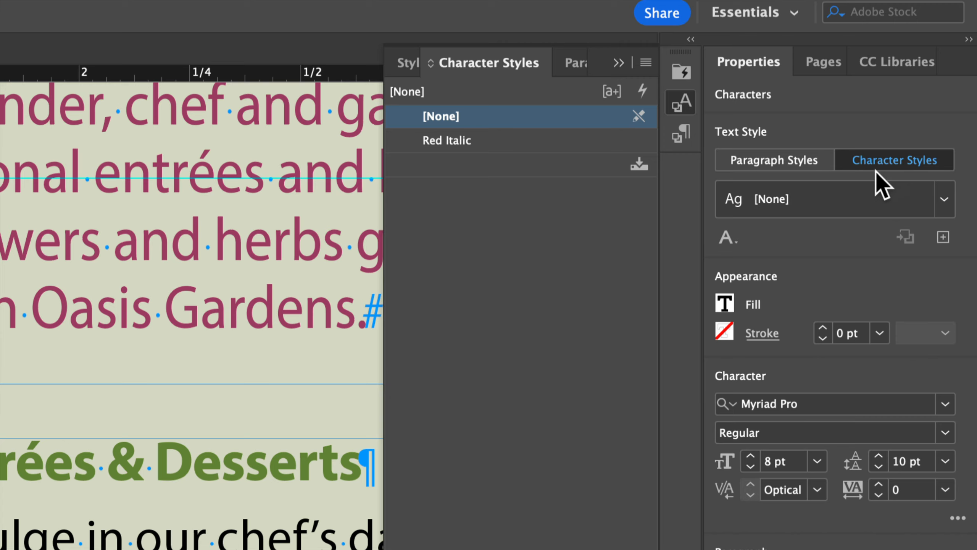
pyautogui.click(942, 198)
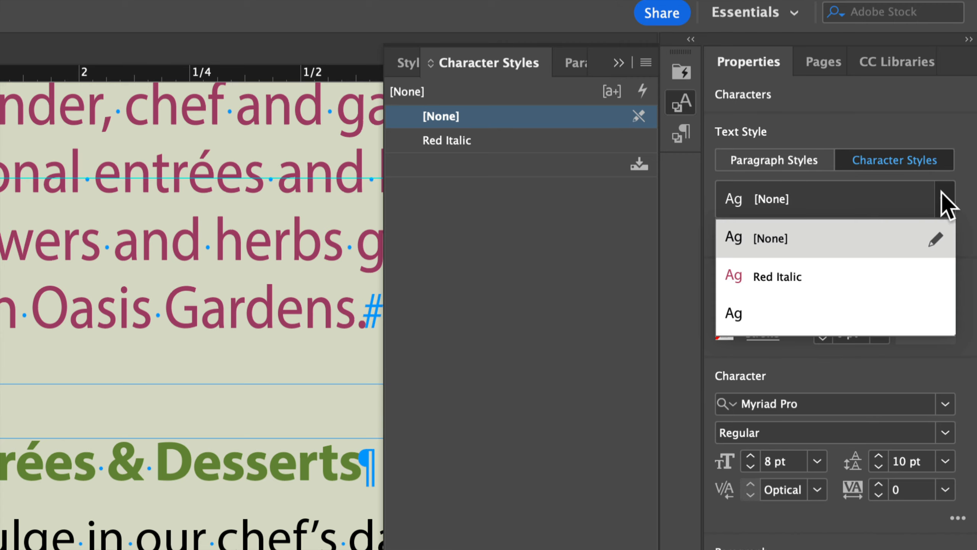
pyautogui.click(757, 285)
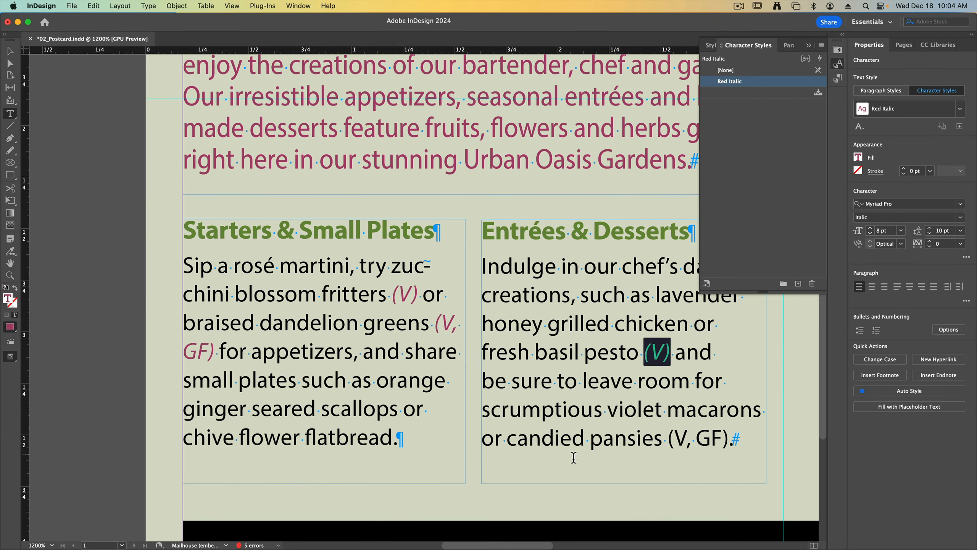
# Apply the Red Italic character style to "(V, GF)" after "candied pansies" and collapse the character styles list
pyautogui.click(582, 442)
pyautogui.moveTo(670, 438); pyautogui.dragTo(730, 439)
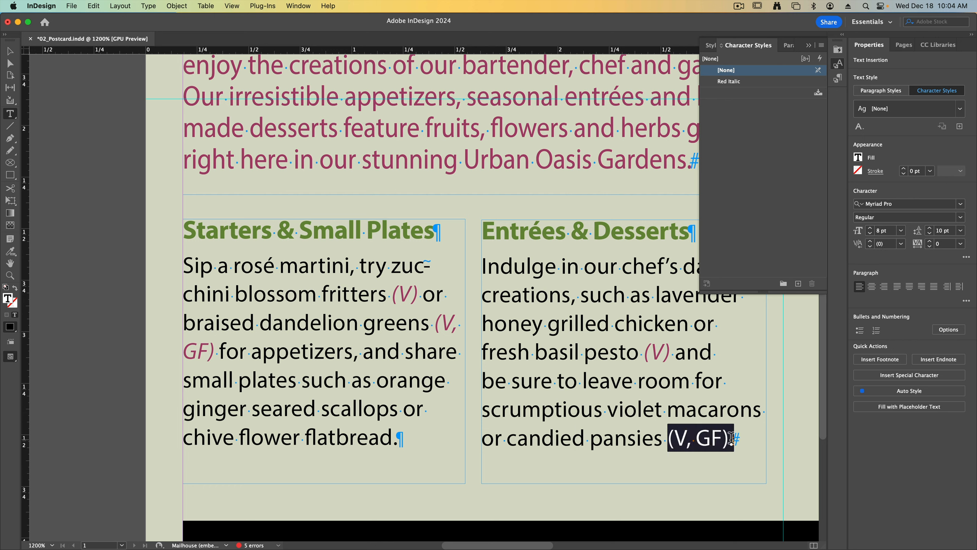
pyautogui.click(746, 82)
pyautogui.click(573, 433)
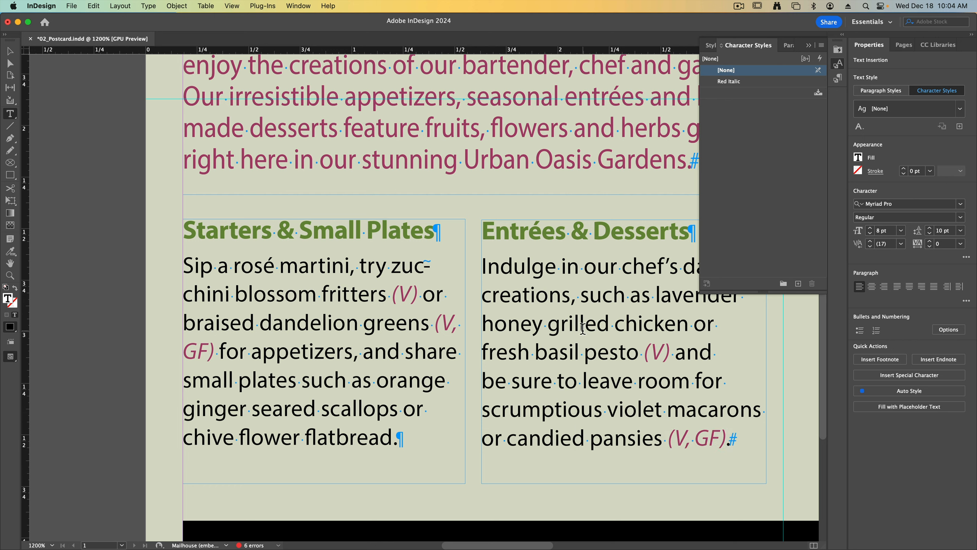
pyautogui.click(838, 64)
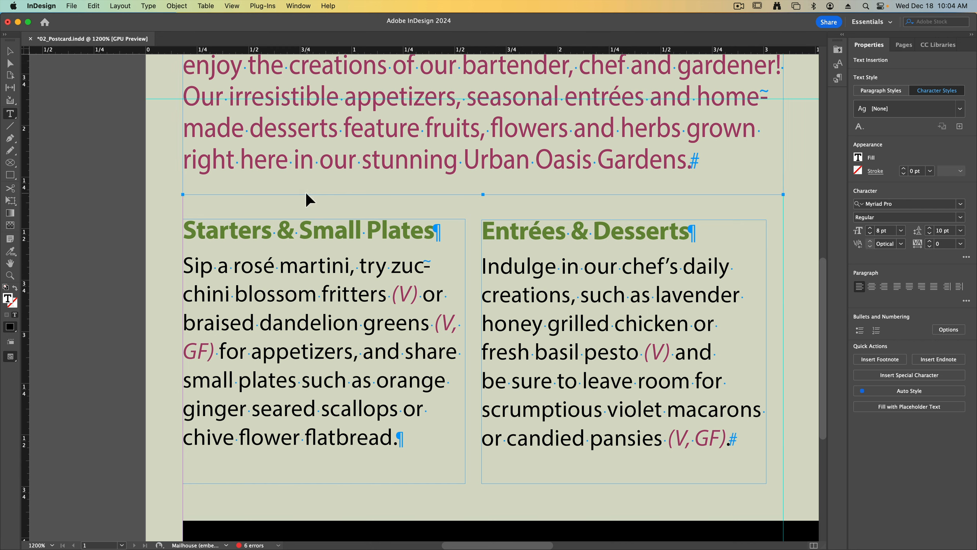
# Deselect everything, fit the page in the window, and save the postcard document
pyautogui.press('super+shift+a')
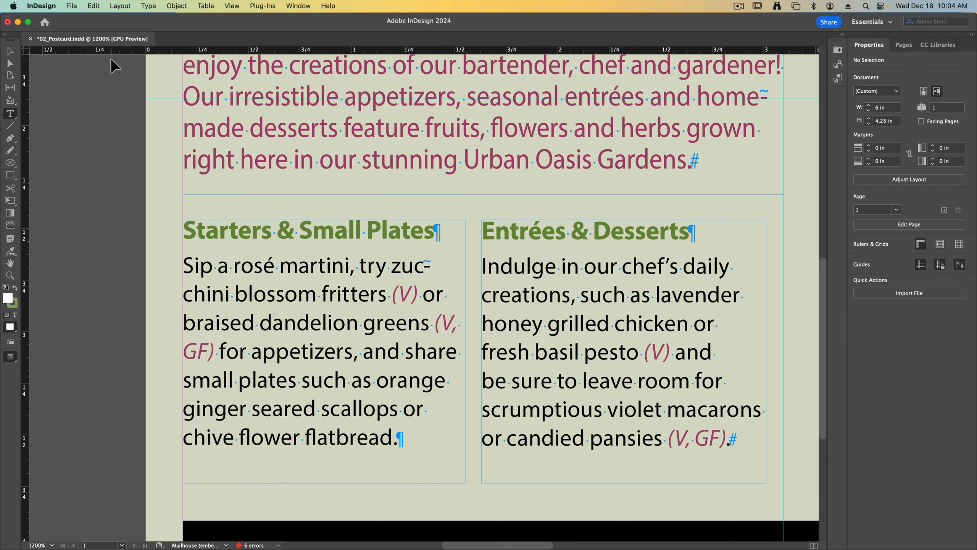
pyautogui.press('super+0')
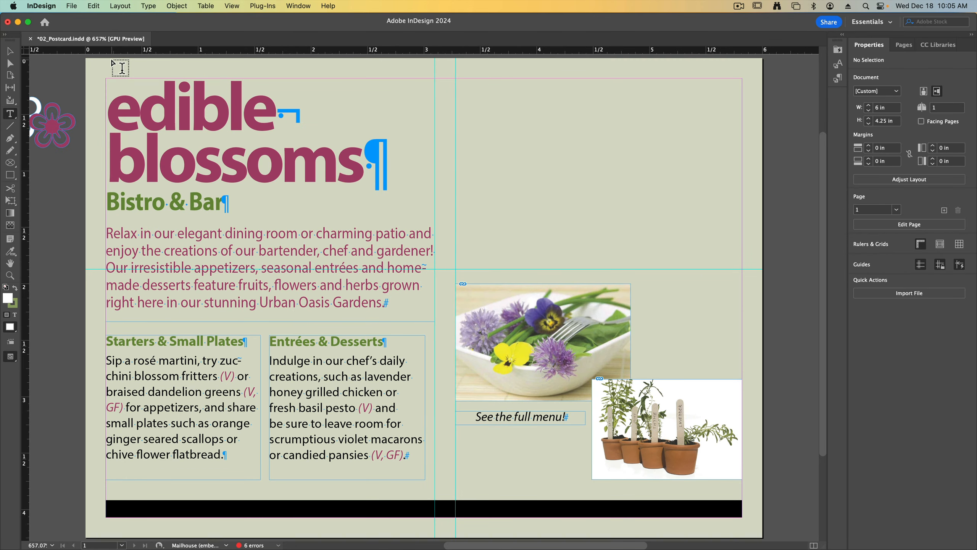
pyautogui.click(72, 6)
pyautogui.click(96, 83)
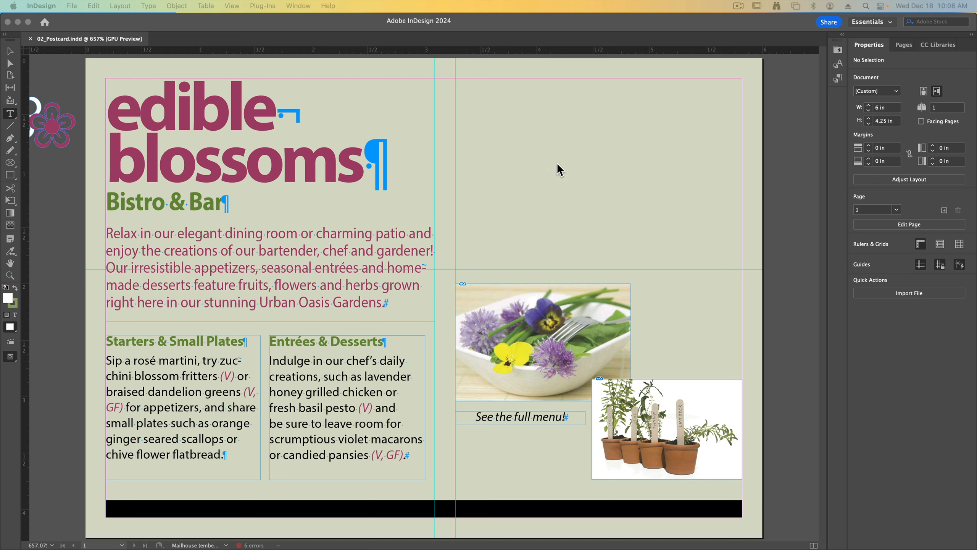
# Place DiningRoom.jpg above the salad photo, about 2.54 in wide by 1.69 in high, fitted between the column guide and the page's right margin
pyautogui.click(552, 25)
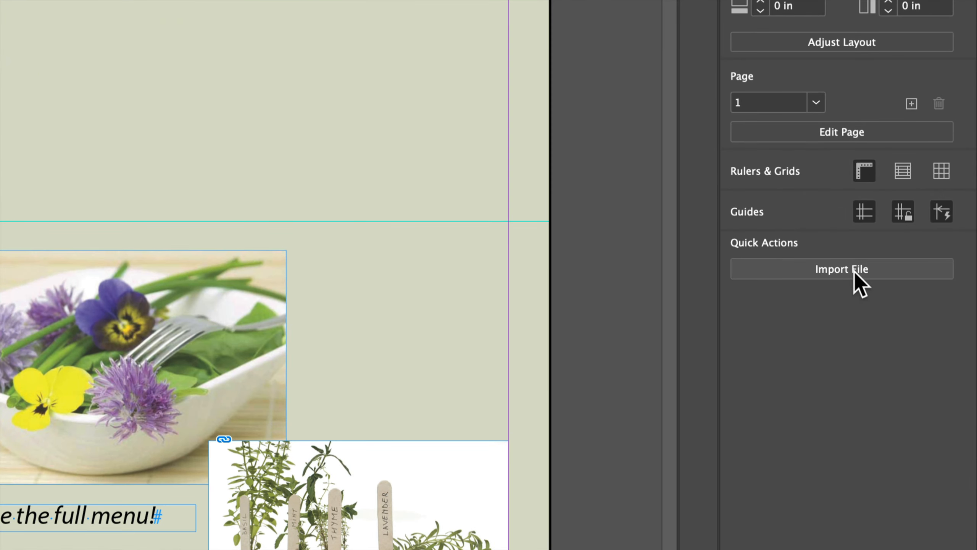
pyautogui.click(853, 271)
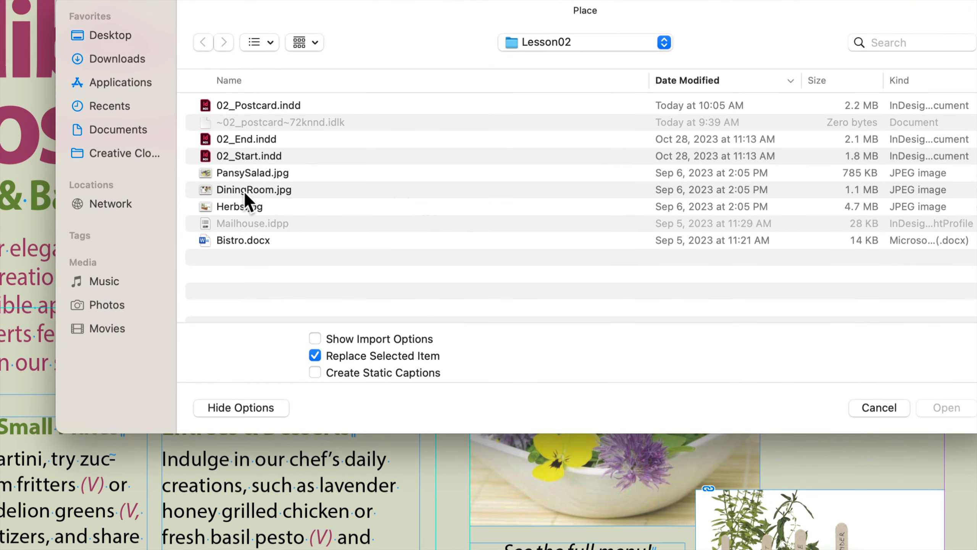
pyautogui.click(245, 195)
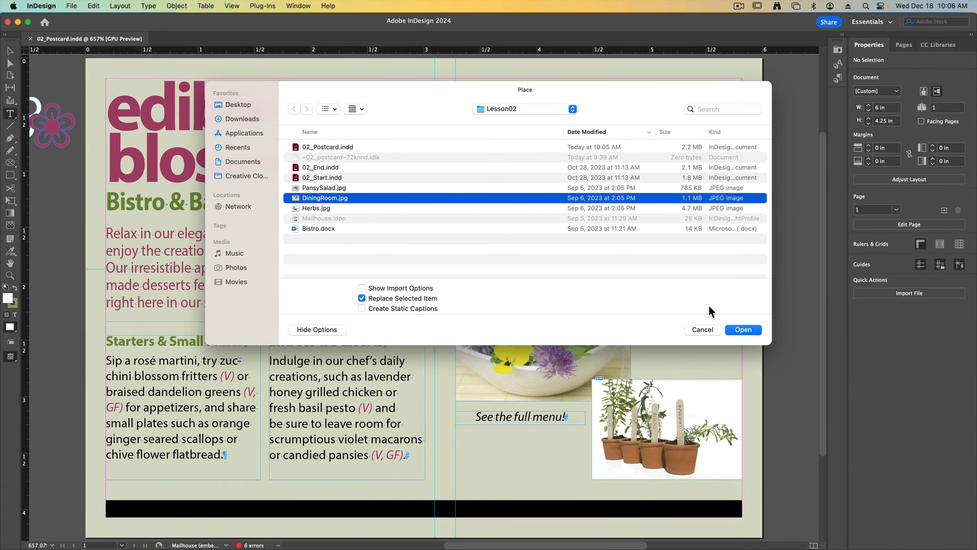
pyautogui.click(742, 328)
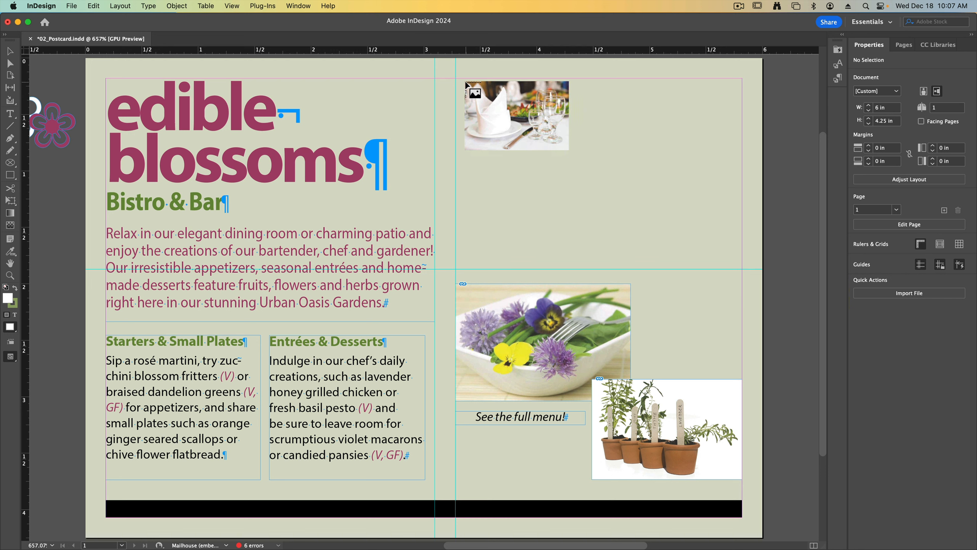
pyautogui.moveTo(471, 93); pyautogui.dragTo(743, 276)
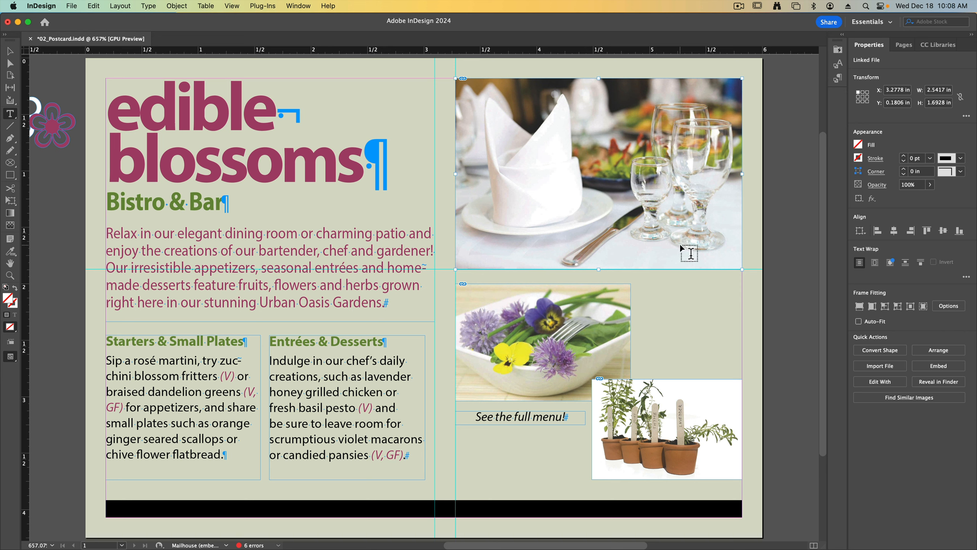
# Try cropping the dining room photo's frame to about 2.18 by 1.51 in from its bottom and right edges, and undo both resizes
pyautogui.press('v')
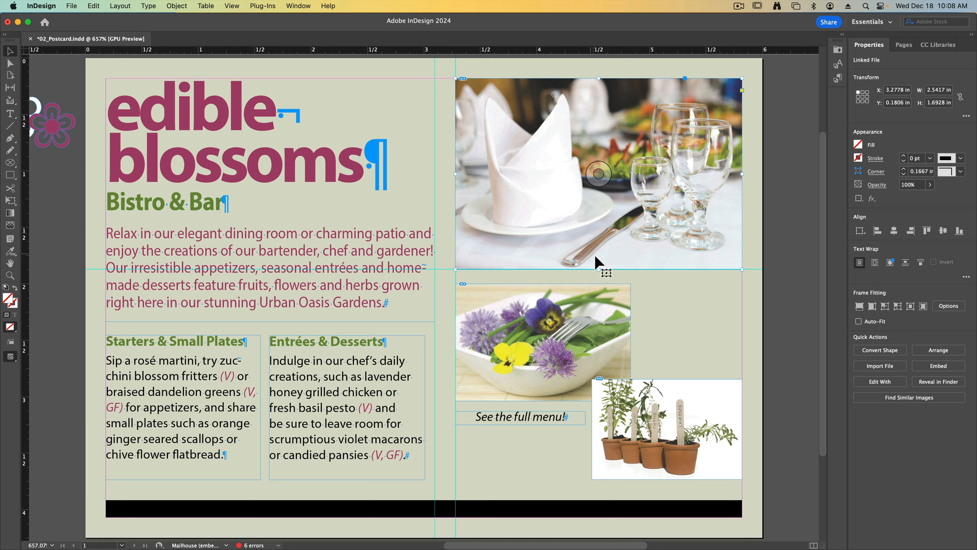
pyautogui.moveTo(598, 270); pyautogui.dragTo(601, 249)
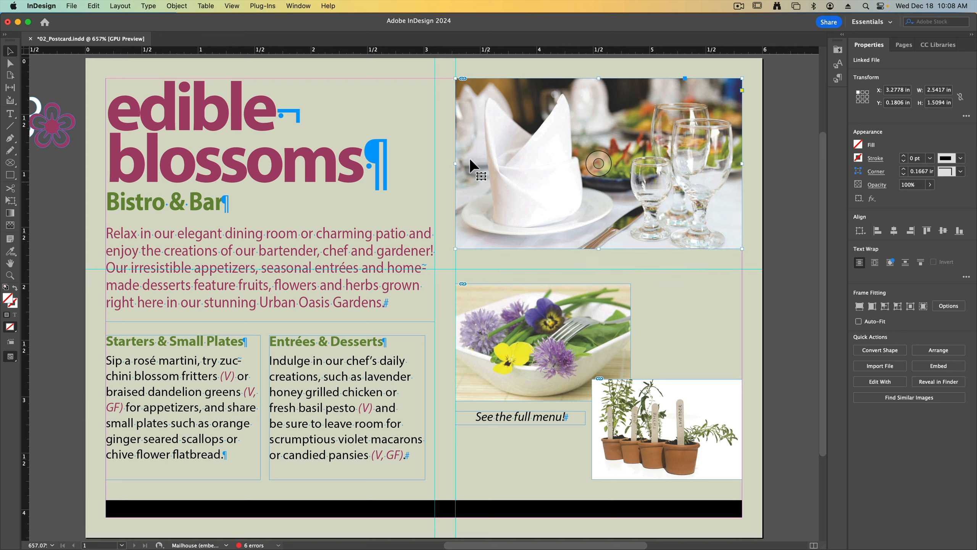
pyautogui.moveTo(743, 164); pyautogui.dragTo(702, 163)
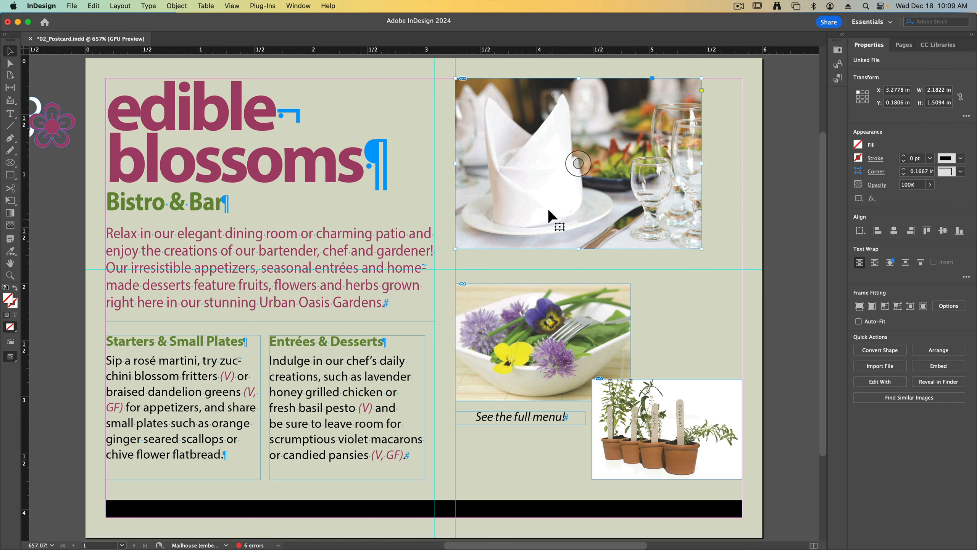
pyautogui.press('super+z')
pyautogui.click(93, 6)
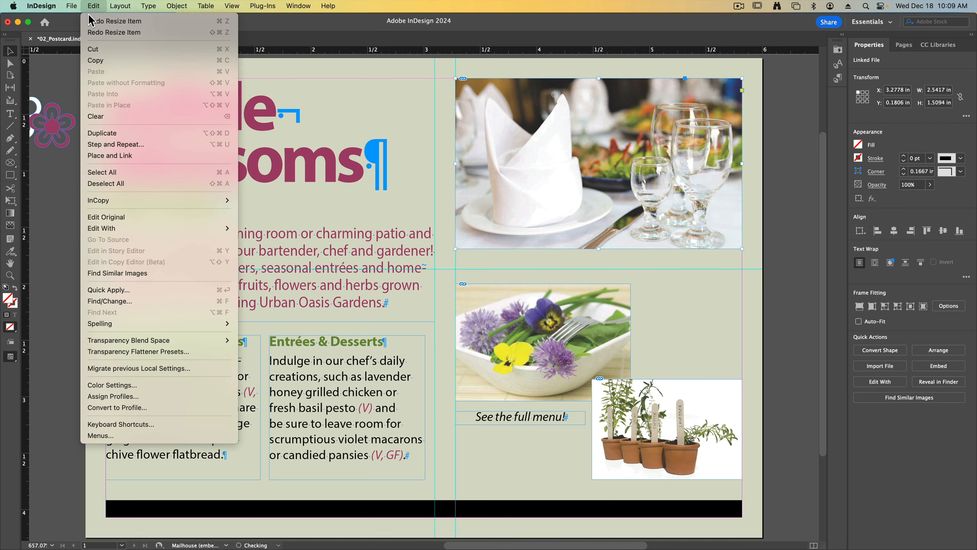
pyautogui.click(104, 17)
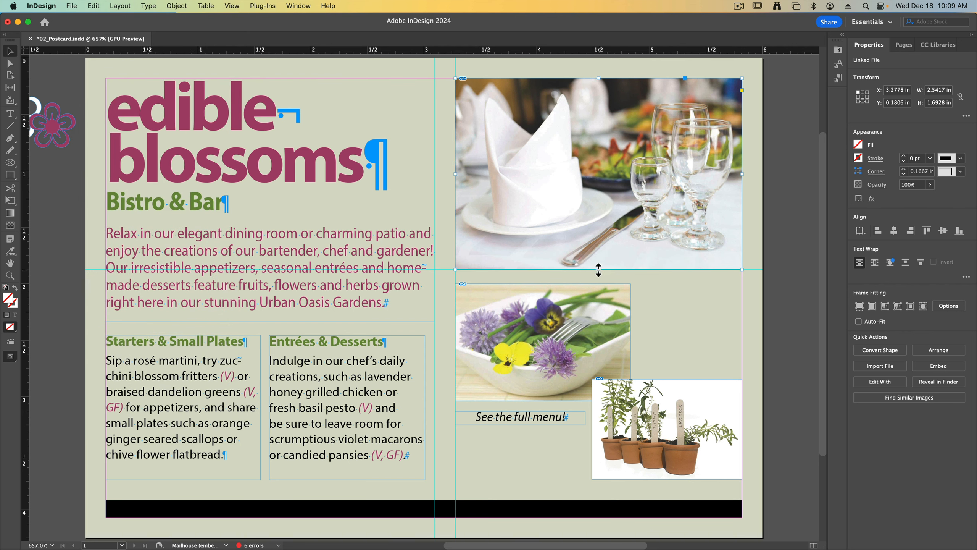
# Crop the dining room photo's frame to about 1.60 in high and shift the image slightly up and right inside it
pyautogui.moveTo(599, 269); pyautogui.dragTo(597, 259)
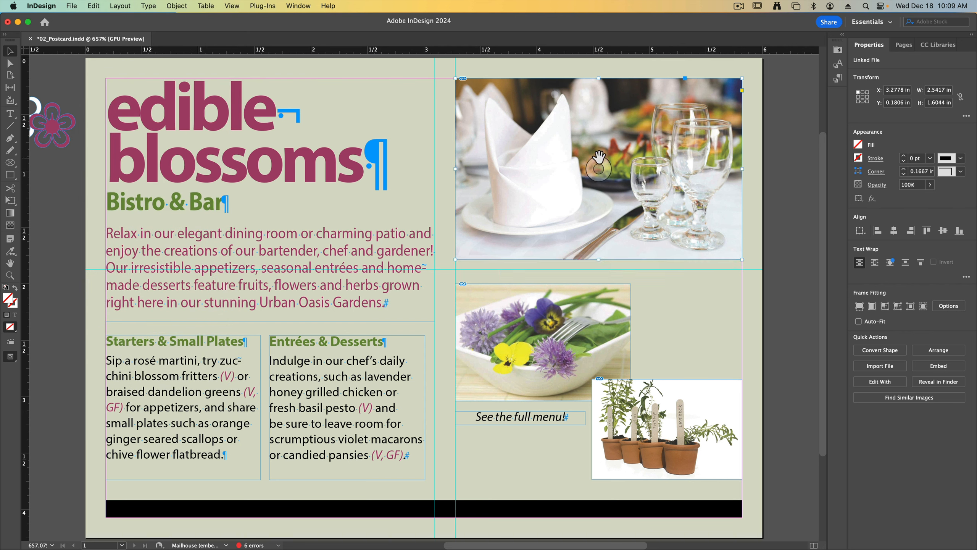
pyautogui.click(599, 170)
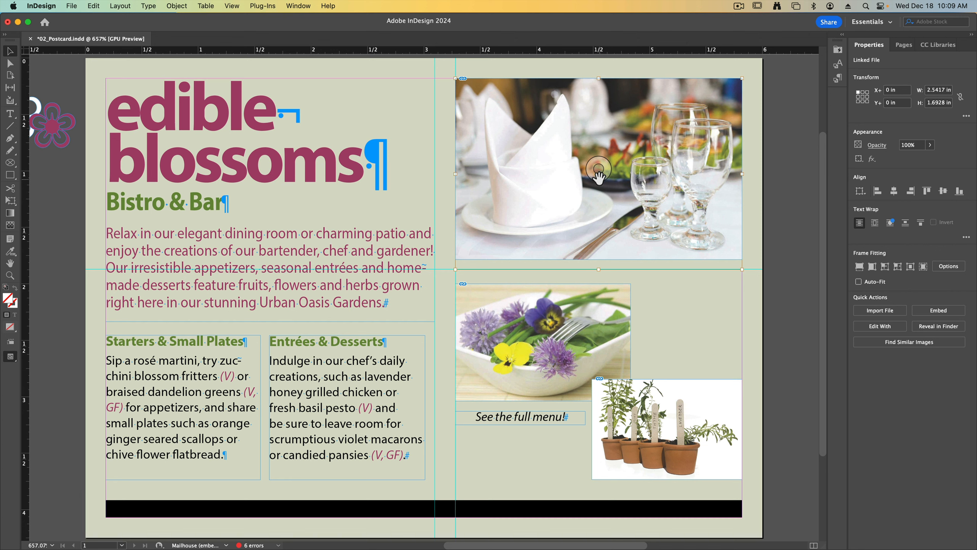
pyautogui.moveTo(599, 172)
pyautogui.mouseDown()
pyautogui.moveTo(631, 191)
pyautogui.moveTo(598, 216)
pyautogui.moveTo(587, 175)
pyautogui.moveTo(609, 167)
pyautogui.mouseUp()
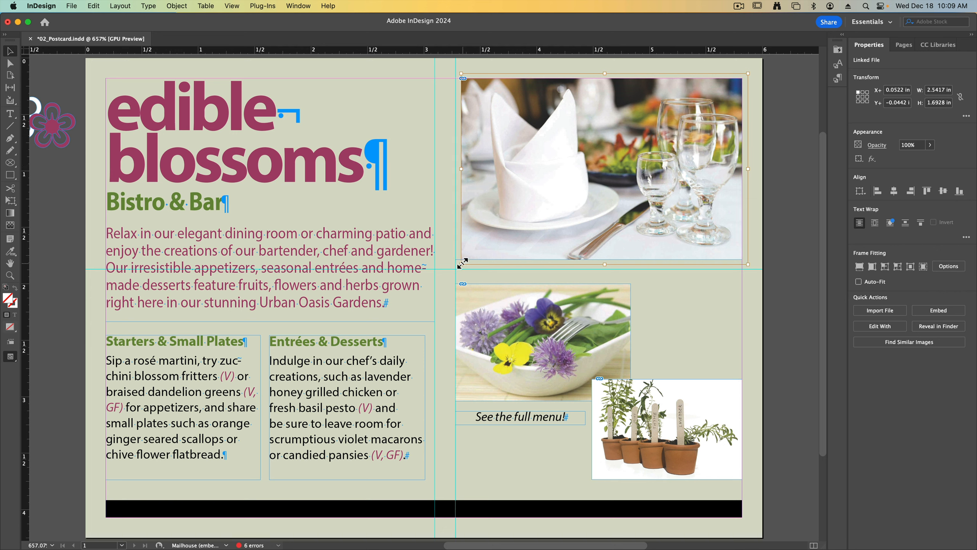
# Try stretching the dining room image to about 2.78 by 2.23 in, and undo all edits back to the photo's original placement
pyautogui.moveTo(463, 263); pyautogui.dragTo(435, 325)
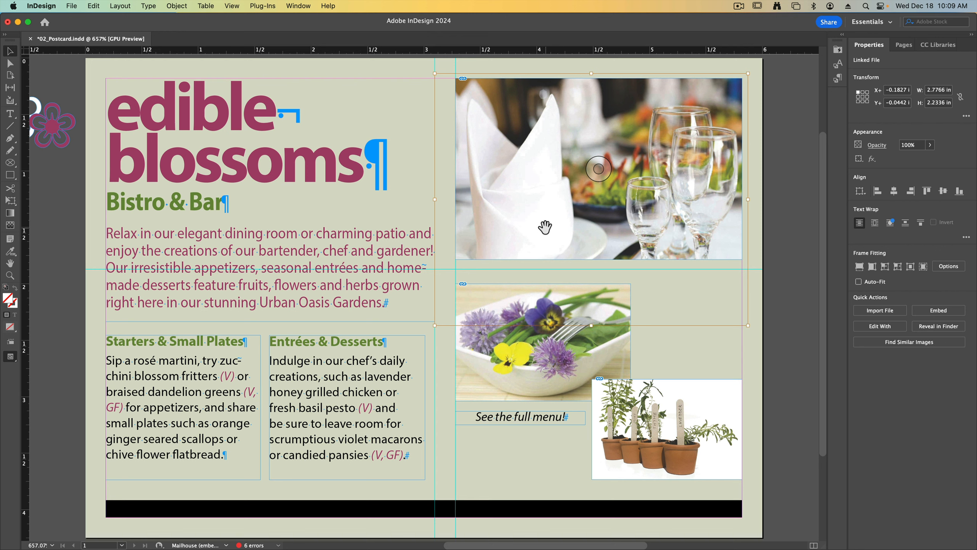
pyautogui.click(92, 6)
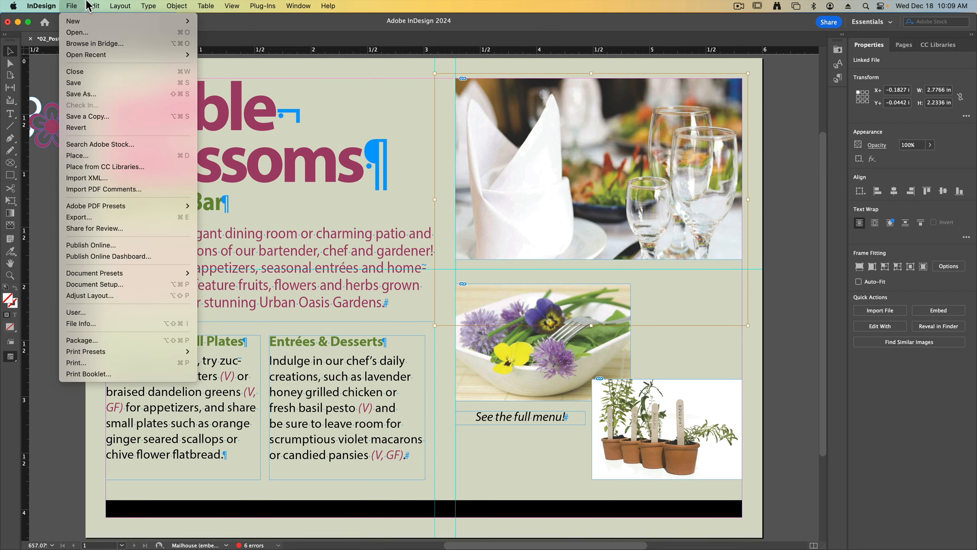
pyautogui.click(98, 21)
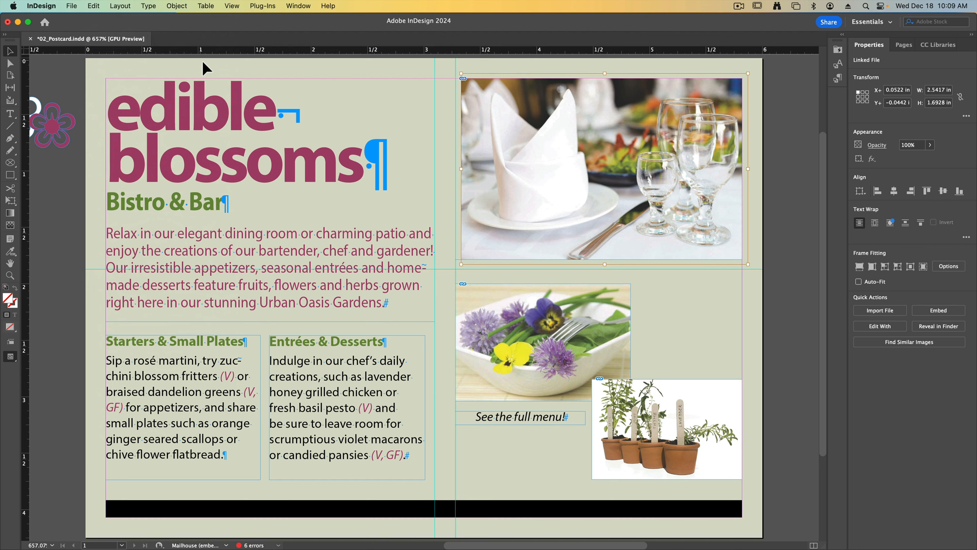
pyautogui.press('super+z')
pyautogui.press('super+z')
pyautogui.press('super+z')
pyautogui.press('super+z')
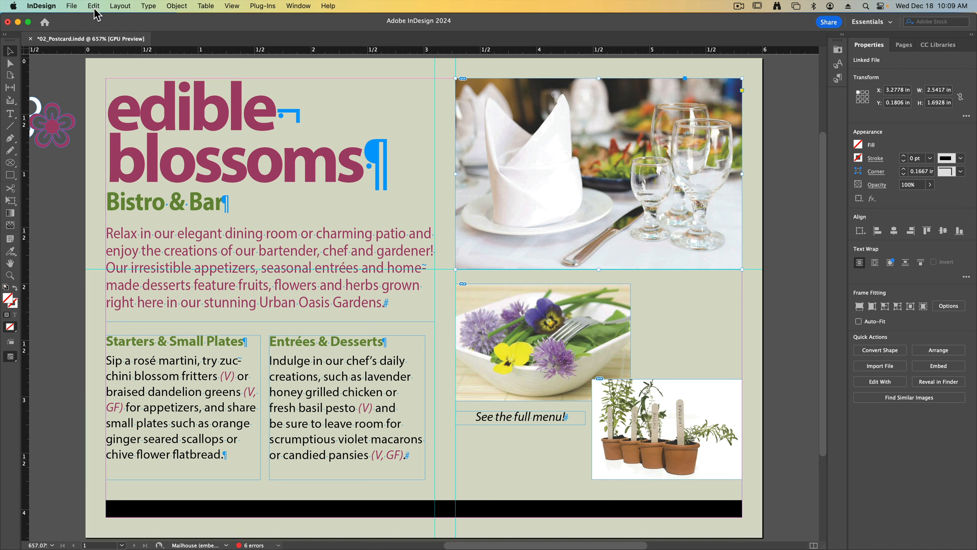
# Save the postcard with the dining room photo placed
pyautogui.click(72, 6)
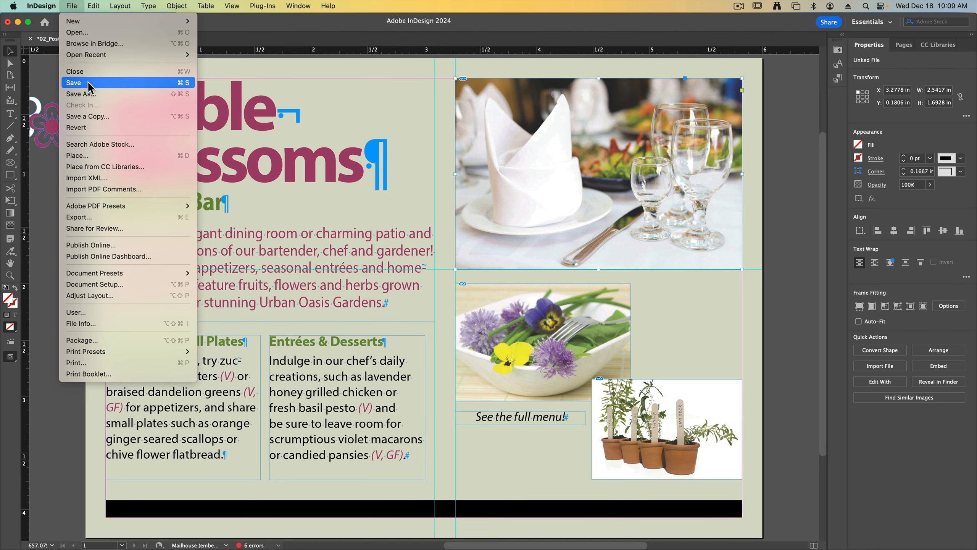